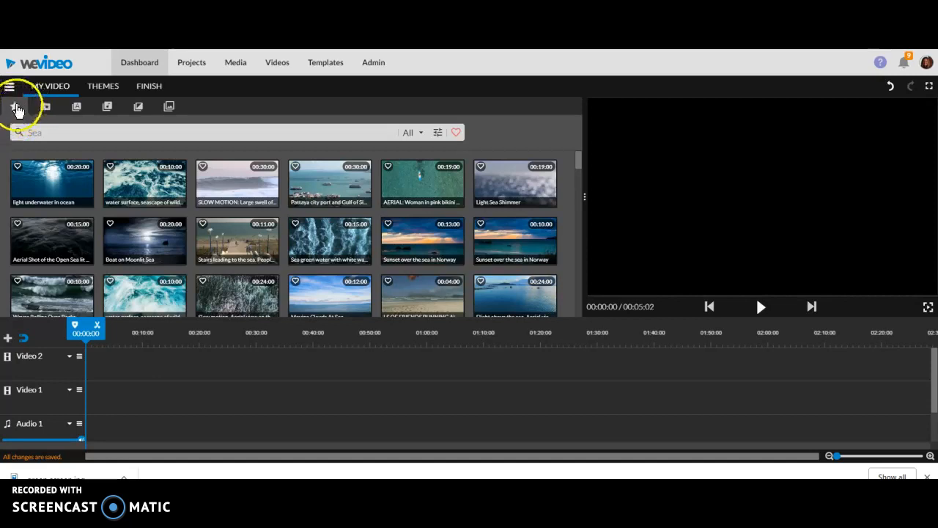
Enlarge the page view and open the My media collection in the video editor.
{"action": "key", "text": "ctrl+plus"}
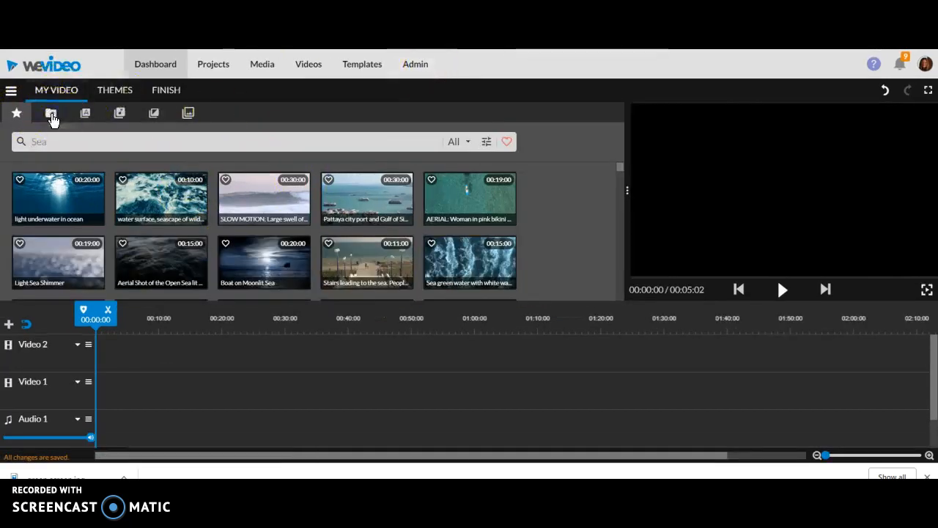
{"action": "left_click", "coordinate": [52, 117]}
{"action": "left_click", "coordinate": [590, 244]}
{"action": "left_click", "coordinate": [145, 157]}
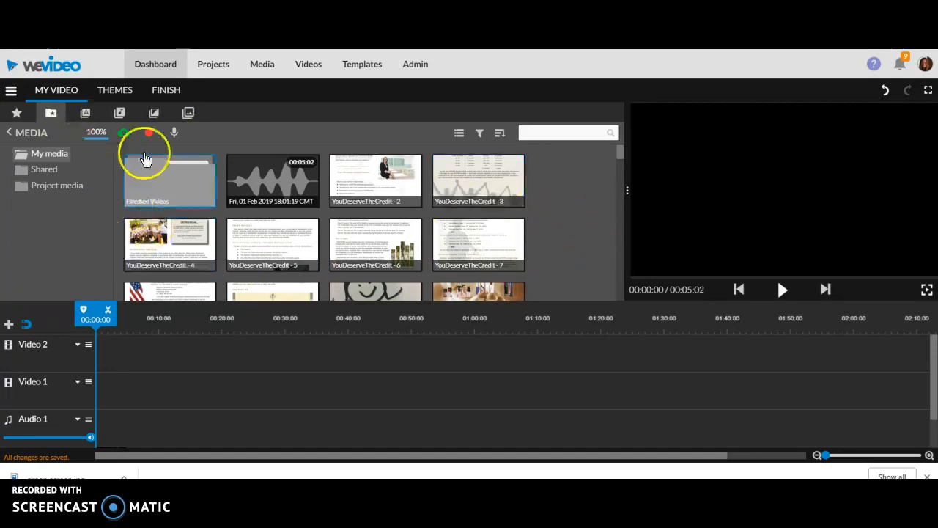
{"action": "left_click", "coordinate": [621, 156]}
{"action": "mouse_move", "coordinate": [621, 156]}
{"action": "left_mouse_down"}
{"action": "mouse_move", "coordinate": [621, 301]}
{"action": "mouse_move", "coordinate": [612, 154]}
{"action": "left_mouse_up"}
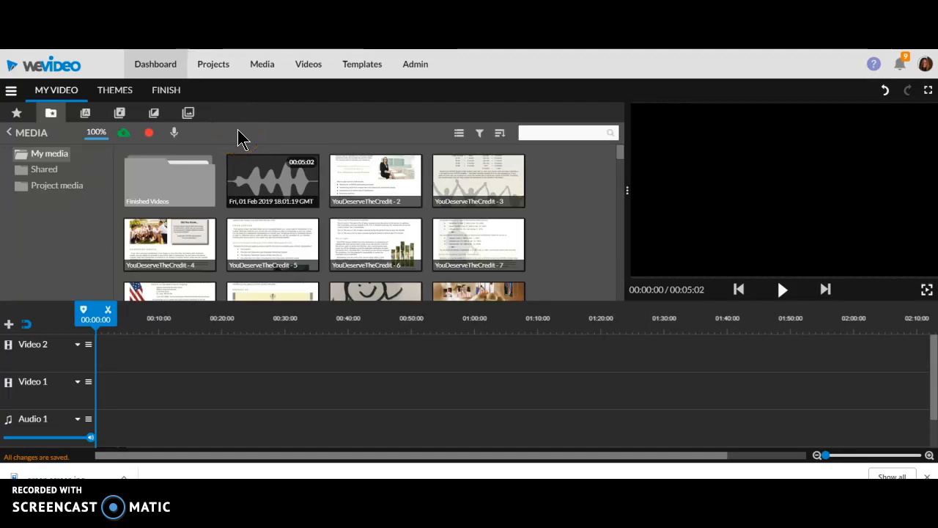
Import the green screen, IMG_7834 and print with photos files from the computer's Desktop.
{"action": "left_click", "coordinate": [123, 134]}
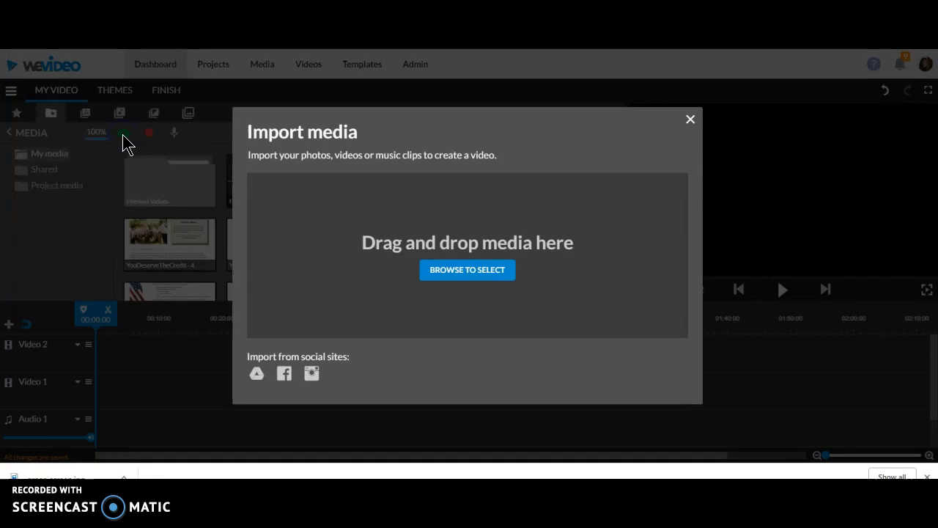
{"action": "left_click", "coordinate": [466, 270]}
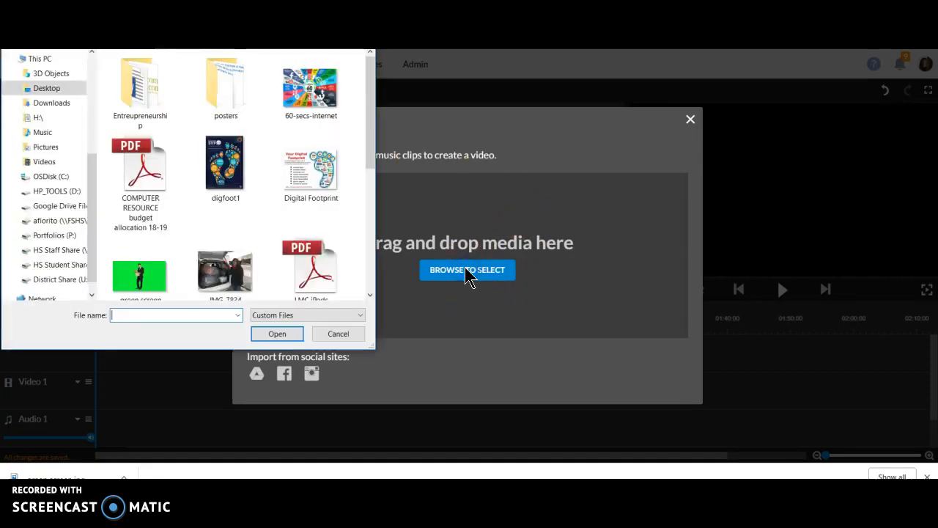
{"action": "left_click", "coordinate": [140, 277]}
{"action": "left_click", "coordinate": [227, 277], "text": "ctrl"}
{"action": "left_click_drag", "start_coordinate": [371, 158], "coordinate": [371, 228]}
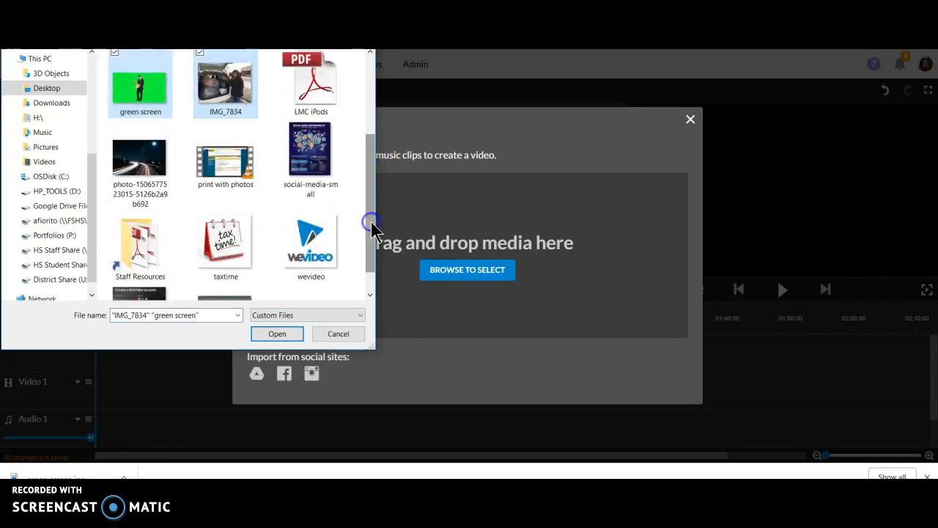
{"action": "left_click", "coordinate": [225, 157], "text": "ctrl"}
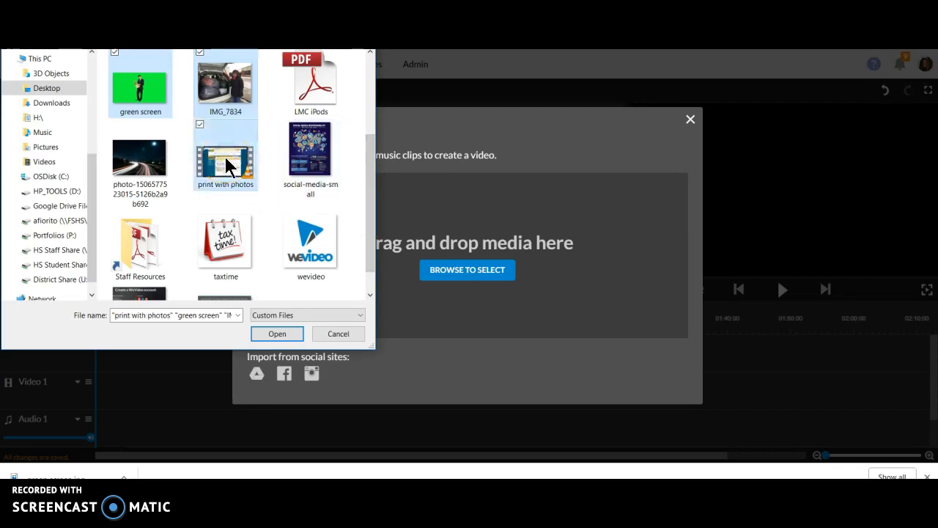
{"action": "left_click", "coordinate": [291, 333]}
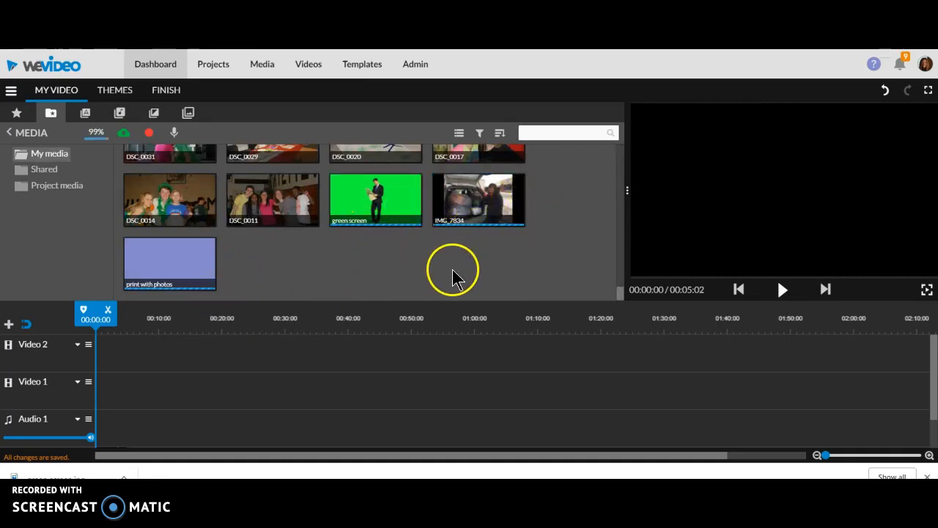
Import IMG_6647.JPG and the YouDeserveTheCredit PDF from the Google Drive account.
{"action": "left_click", "coordinate": [124, 133]}
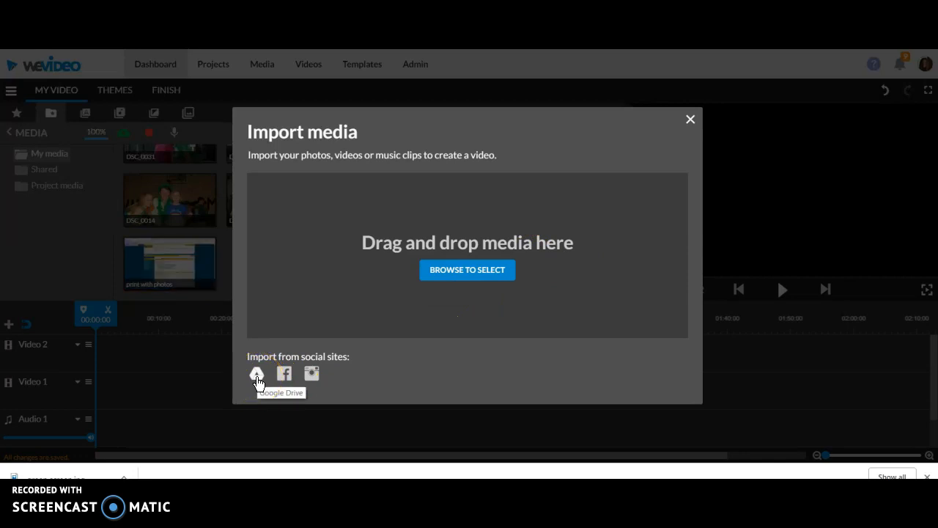
{"action": "left_click", "coordinate": [256, 375]}
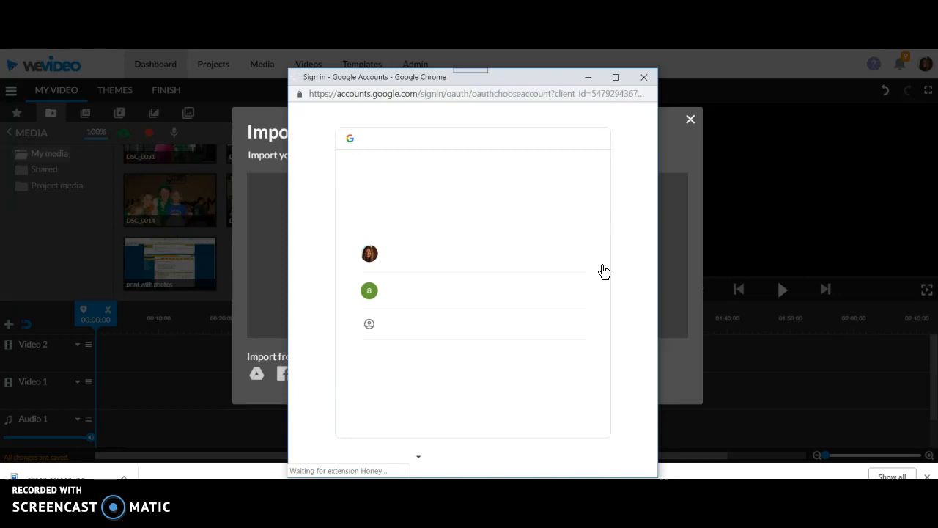
{"action": "left_click", "coordinate": [411, 254]}
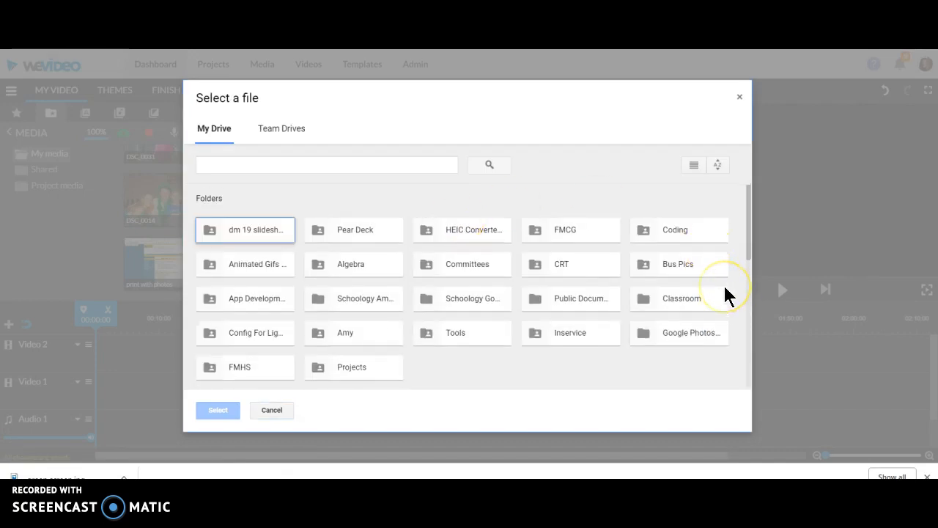
{"action": "scroll", "coordinate": [728, 295], "scroll_direction": "down", "scroll_amount": 5}
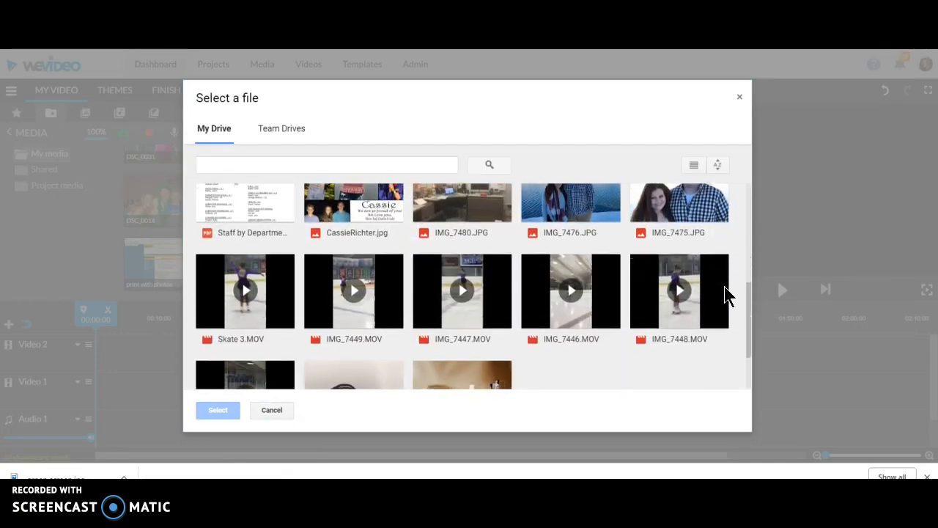
{"action": "scroll", "coordinate": [726, 293], "scroll_direction": "down", "scroll_amount": 2}
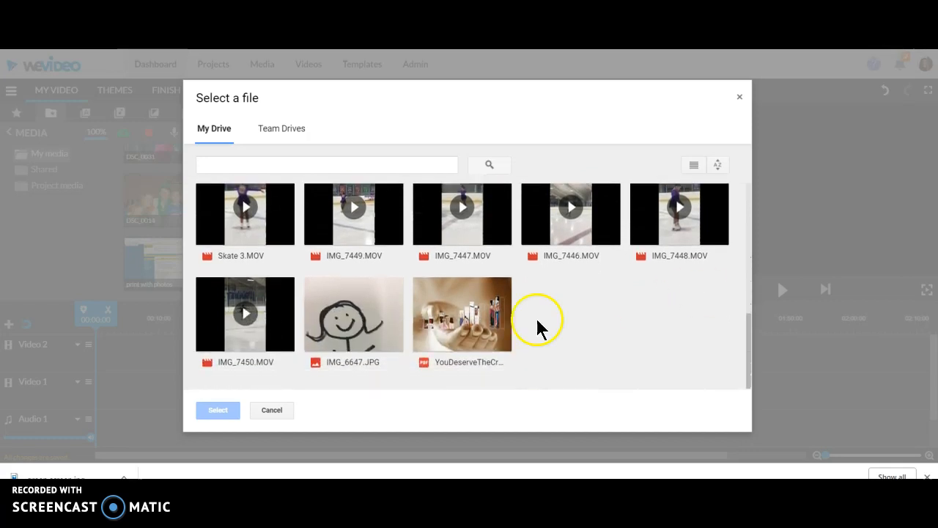
{"action": "left_click", "coordinate": [393, 307]}
{"action": "left_click", "coordinate": [464, 324]}
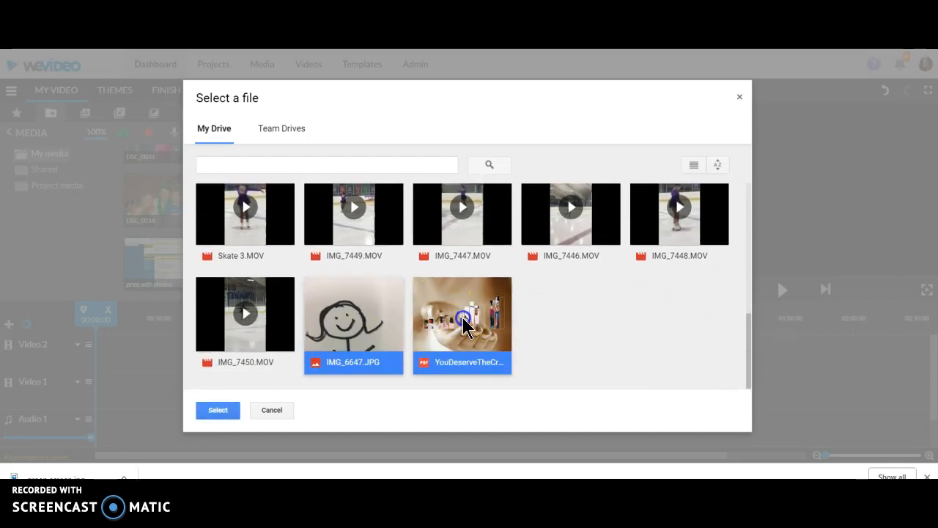
{"action": "left_click", "coordinate": [212, 411]}
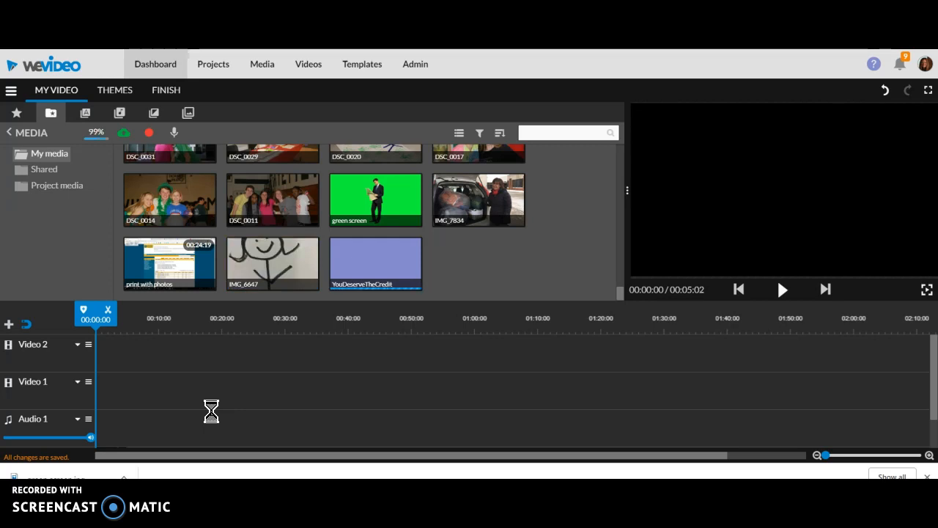
Examine the screen and webcam recording options without starting a recording.
{"action": "left_click", "coordinate": [149, 140]}
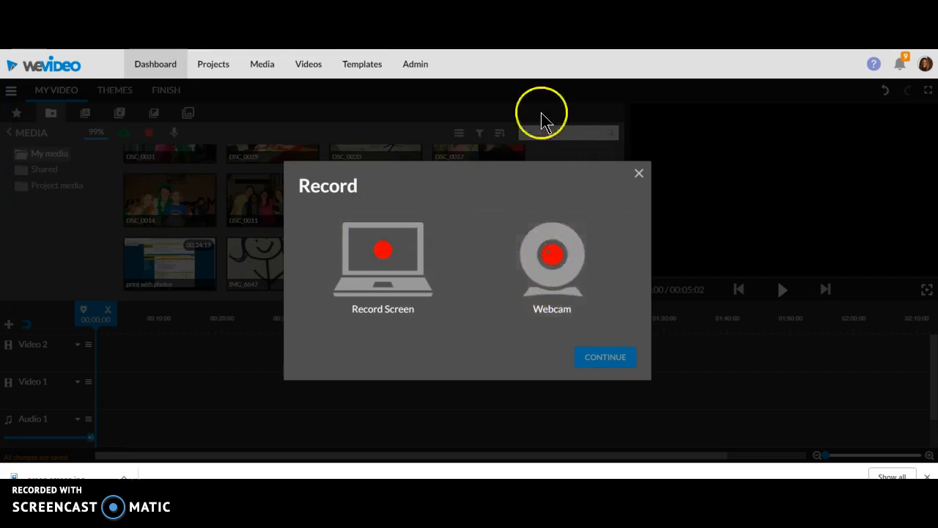
{"action": "left_click", "coordinate": [554, 265]}
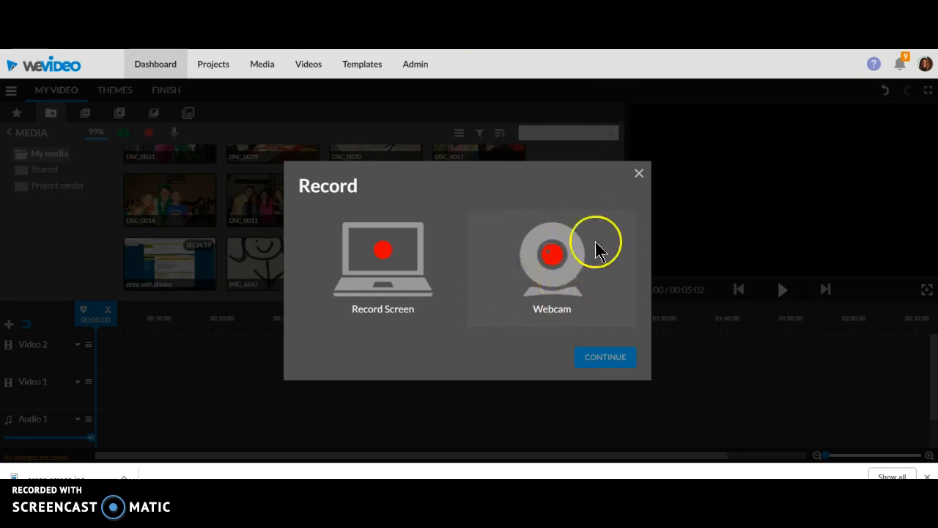
{"action": "left_click", "coordinate": [639, 175]}
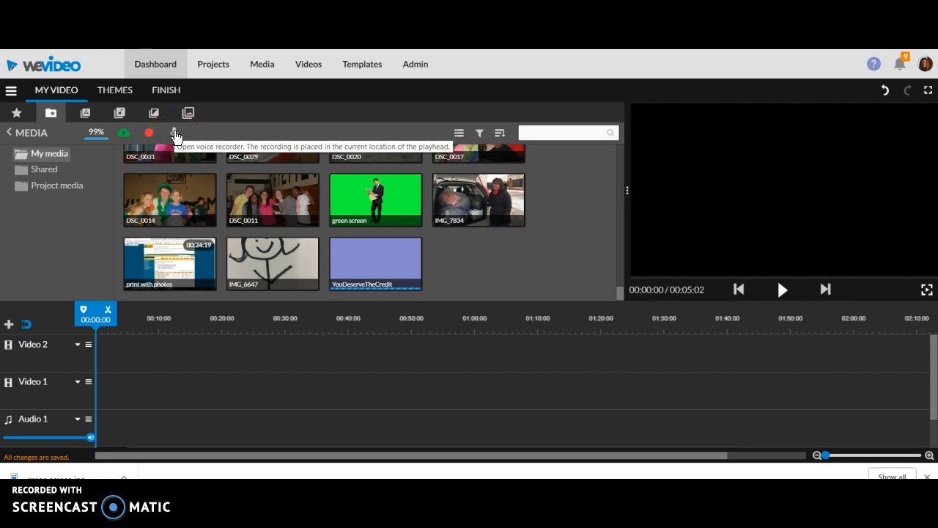
Record a voice-over of about 7 seconds with preview while recording left off.
{"action": "left_click", "coordinate": [175, 135]}
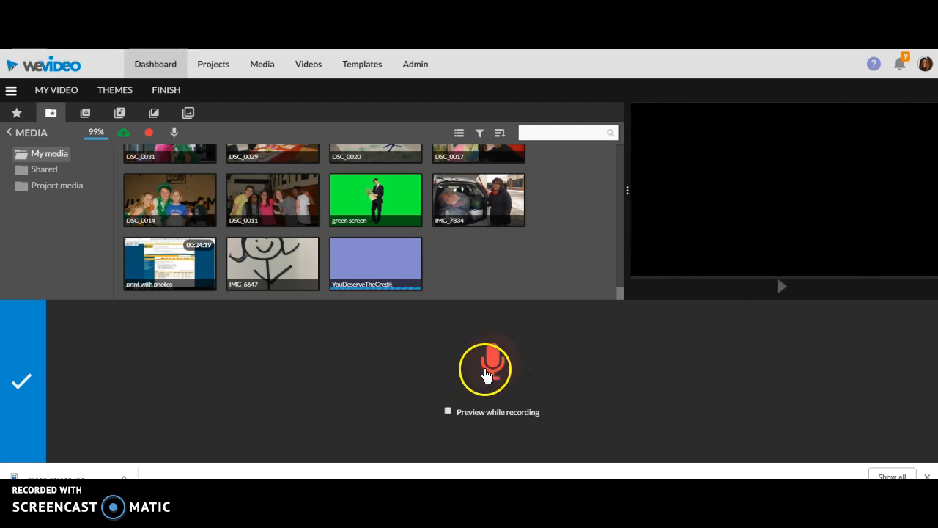
{"action": "left_click", "coordinate": [448, 411]}
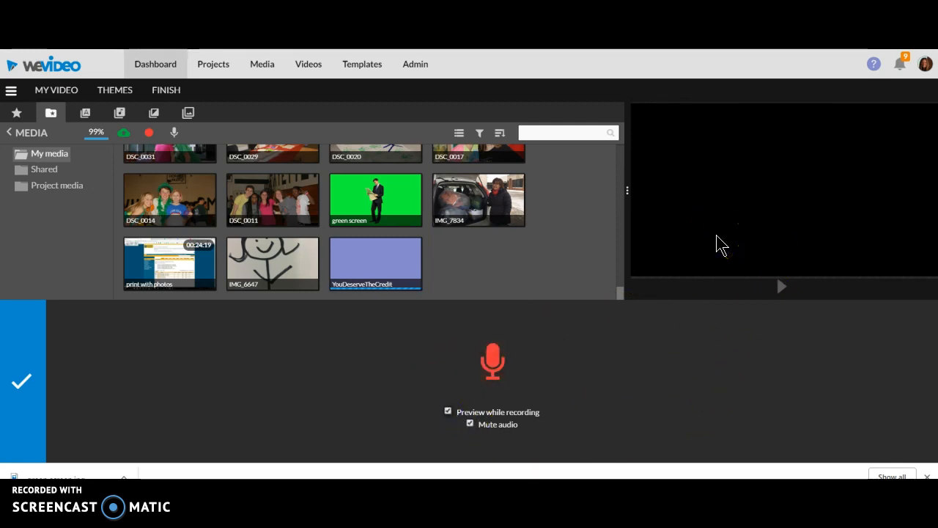
{"action": "left_click", "coordinate": [448, 412]}
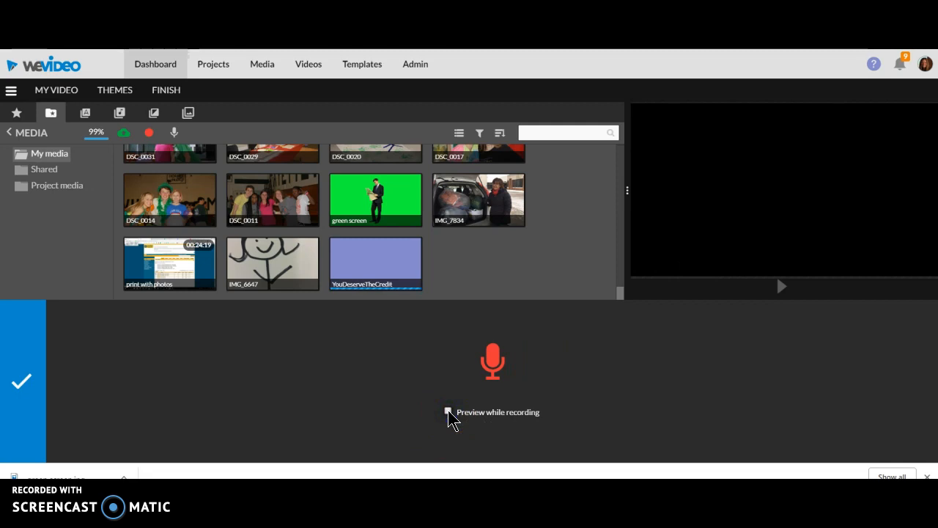
{"action": "left_click", "coordinate": [490, 357]}
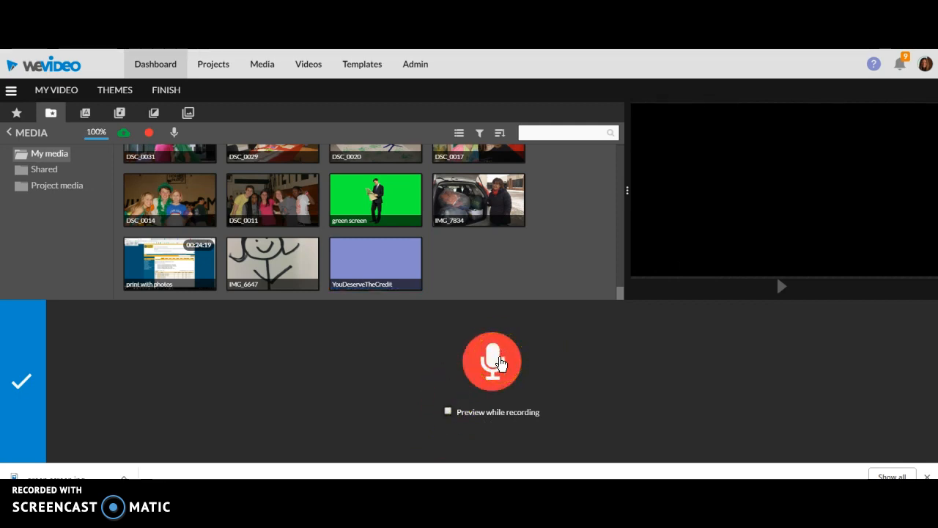
{"action": "left_click", "coordinate": [498, 360]}
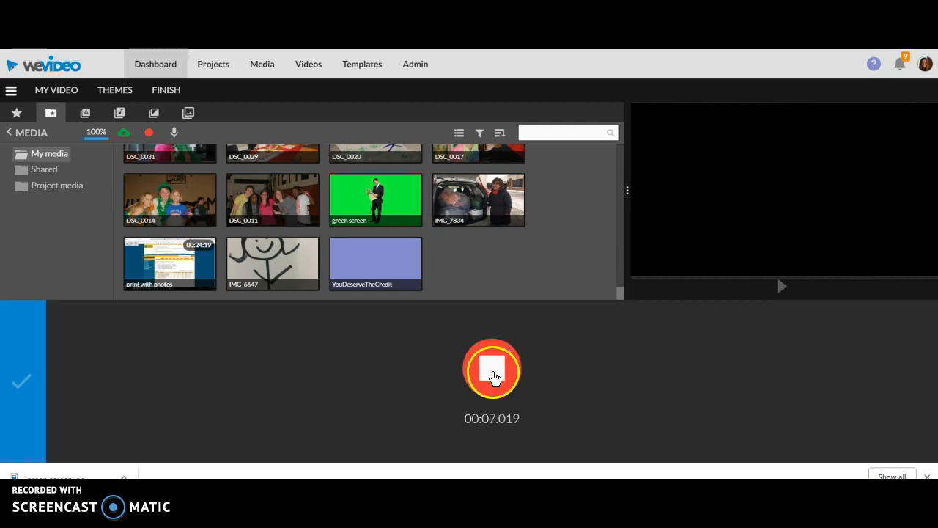
{"action": "left_click", "coordinate": [492, 372]}
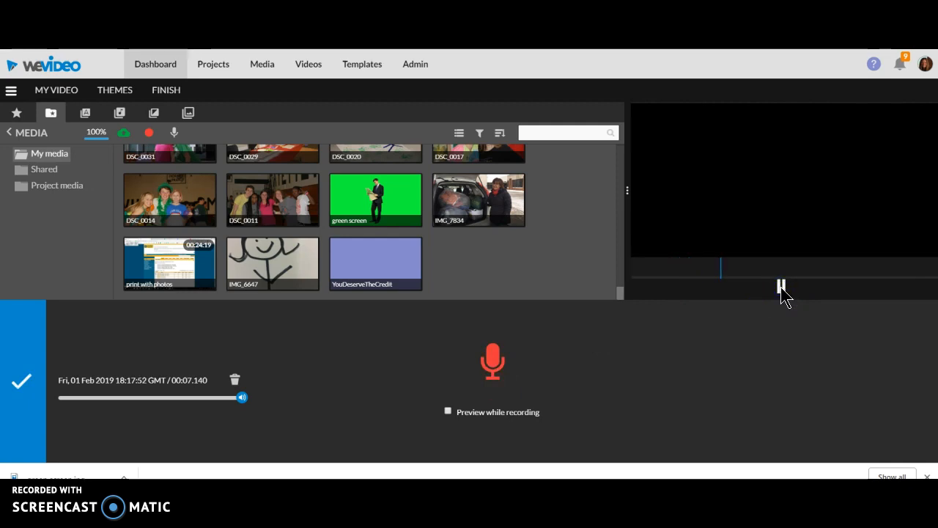
Stop the voice-over's playback, lower its volume to about two-thirds and accept the recording.
{"action": "left_click", "coordinate": [782, 287]}
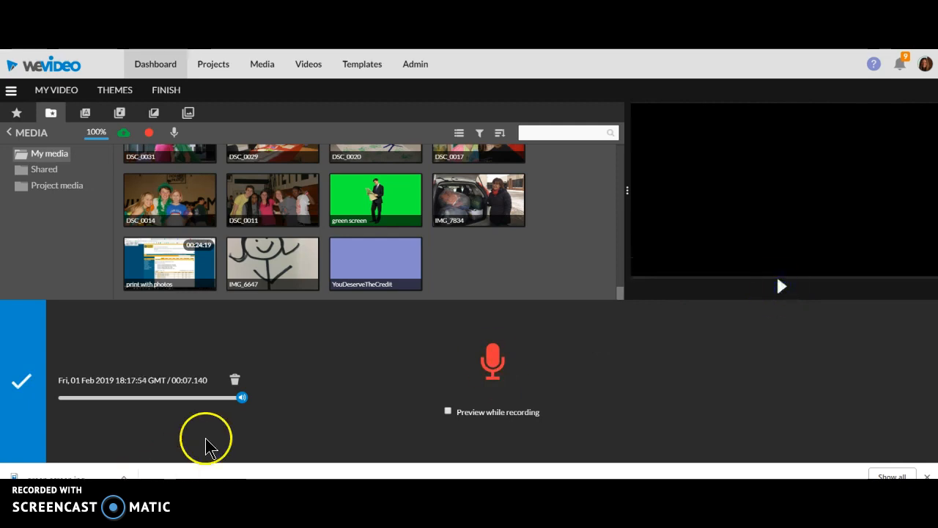
{"action": "left_click_drag", "start_coordinate": [243, 398], "coordinate": [184, 409]}
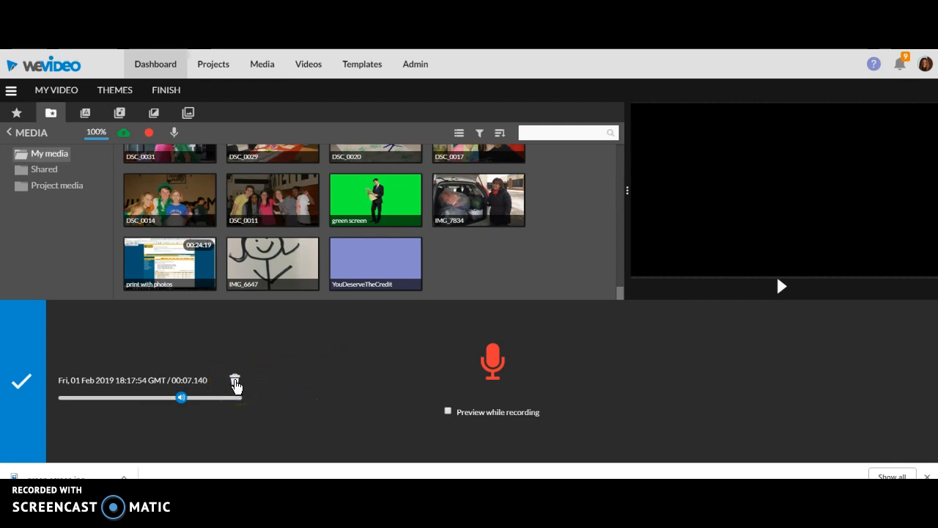
{"action": "left_click", "coordinate": [18, 387]}
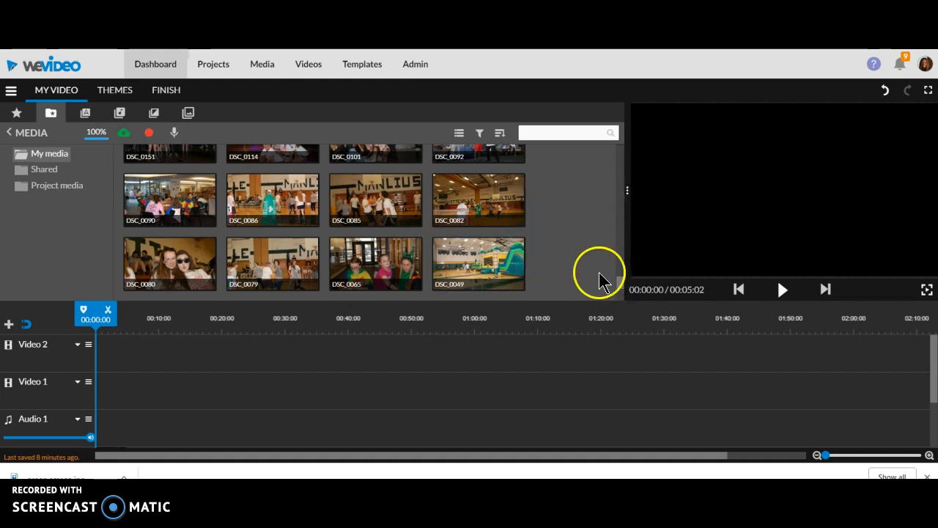
Look through the items in My media and the contents of the Shared folder.
{"action": "left_click_drag", "start_coordinate": [621, 283], "coordinate": [624, 299]}
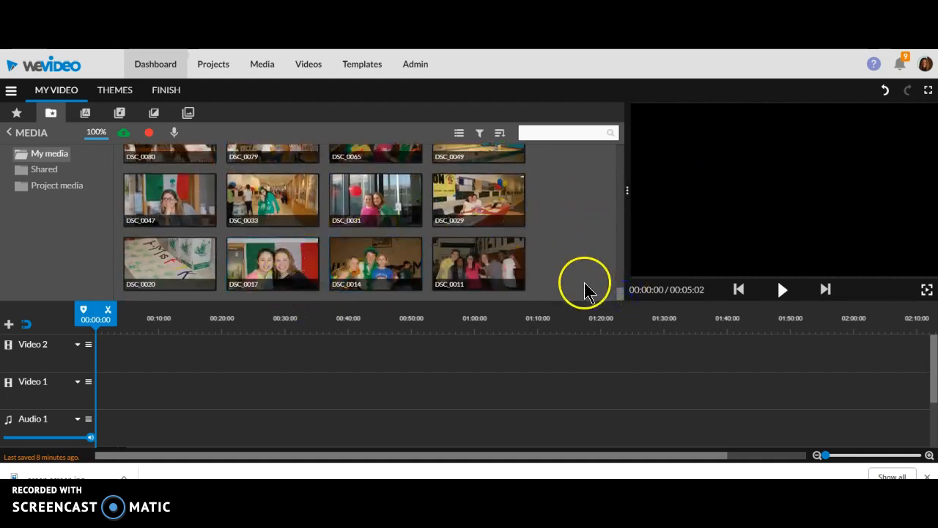
{"action": "left_click_drag", "start_coordinate": [623, 291], "coordinate": [622, 151]}
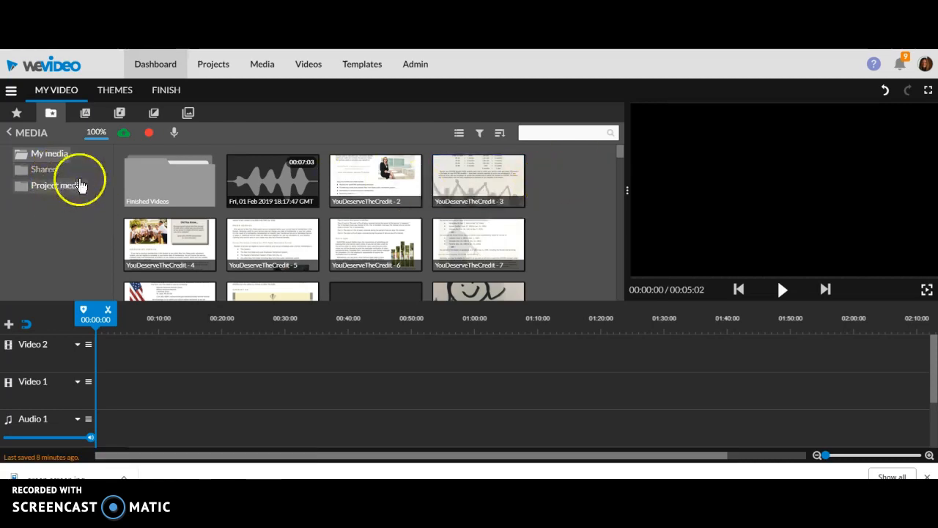
{"action": "left_click", "coordinate": [52, 171]}
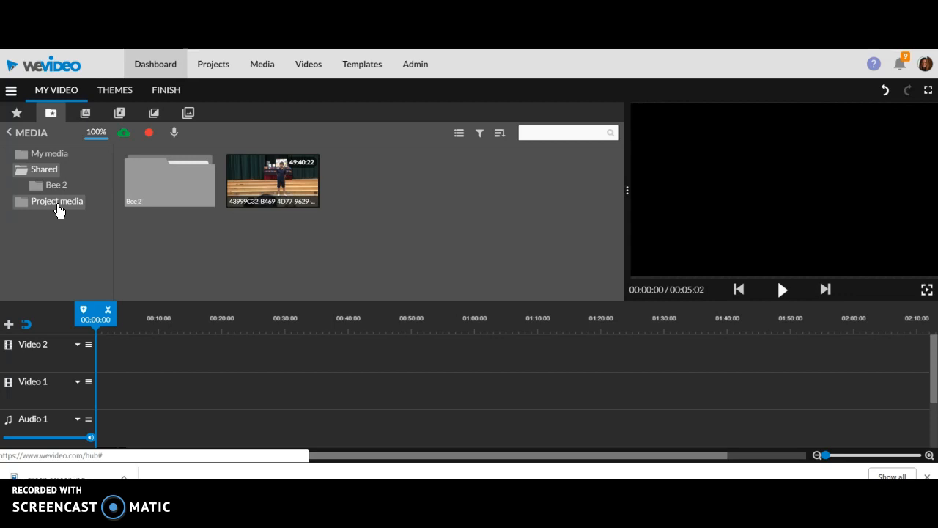
{"action": "left_click", "coordinate": [60, 154]}
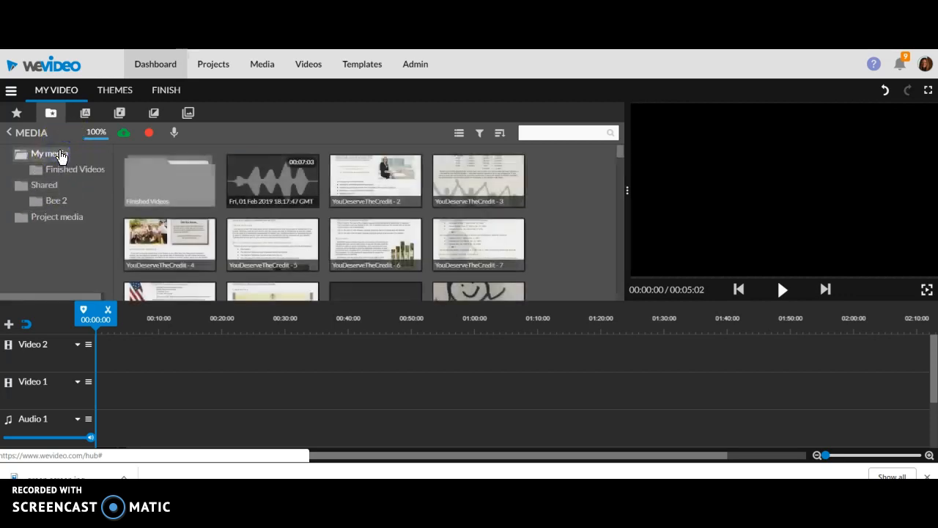
Place green screen, IMG_6647 and IMG_7834 in that order on the Video 1 track, leaving a gap before IMG_7834.
{"action": "mouse_move", "coordinate": [619, 152]}
{"action": "left_mouse_down"}
{"action": "mouse_move", "coordinate": [622, 178]}
{"action": "mouse_move", "coordinate": [624, 161]}
{"action": "left_mouse_up"}
{"action": "left_click_drag", "start_coordinate": [371, 227], "coordinate": [110, 392]}
{"action": "left_click_drag", "start_coordinate": [456, 193], "coordinate": [147, 381]}
{"action": "left_click_drag", "start_coordinate": [257, 225], "coordinate": [198, 382]}
Play the timeline from the IMG_6647 clip into the gap that follows it.
{"action": "left_click_drag", "start_coordinate": [181, 315], "coordinate": [150, 315]}
{"action": "left_click", "coordinate": [782, 290]}
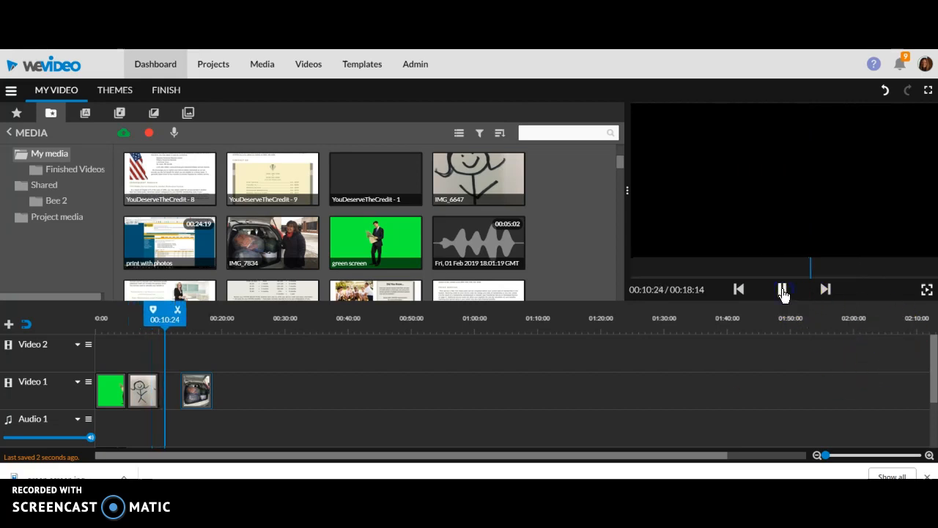
{"action": "left_click", "coordinate": [782, 289]}
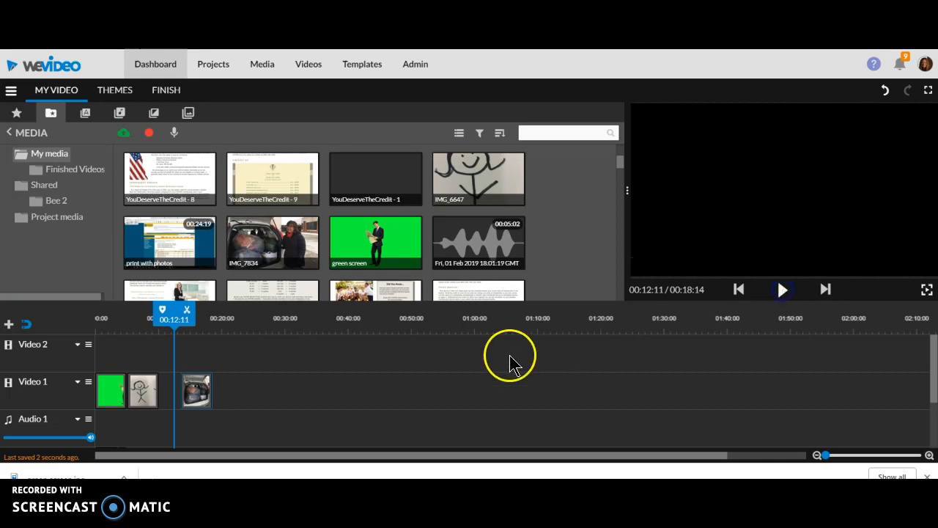
Move the IMG_7834 clip directly after IMG_6647 on Video 1 to close the gap, and select it.
{"action": "left_click_drag", "start_coordinate": [204, 385], "coordinate": [184, 394]}
{"action": "left_click", "coordinate": [254, 387]}
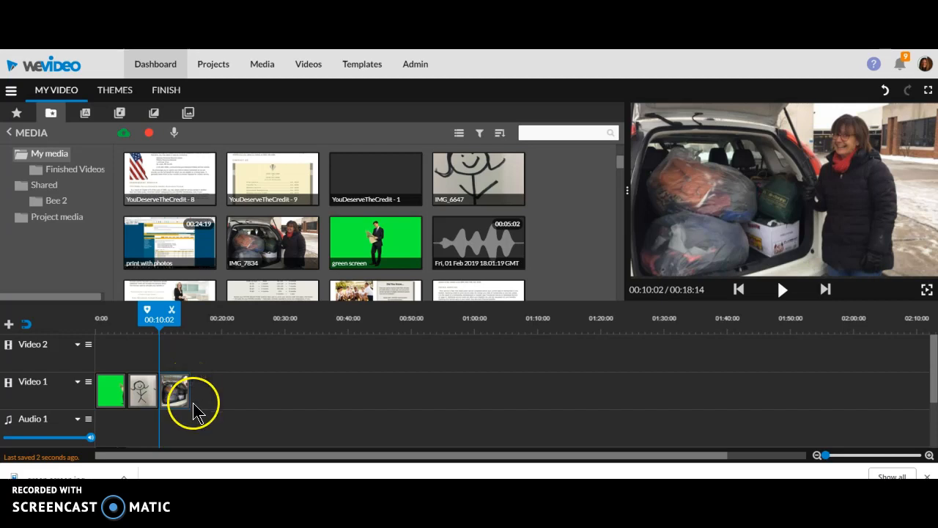
{"action": "left_click", "coordinate": [133, 398]}
{"action": "left_click", "coordinate": [173, 394]}
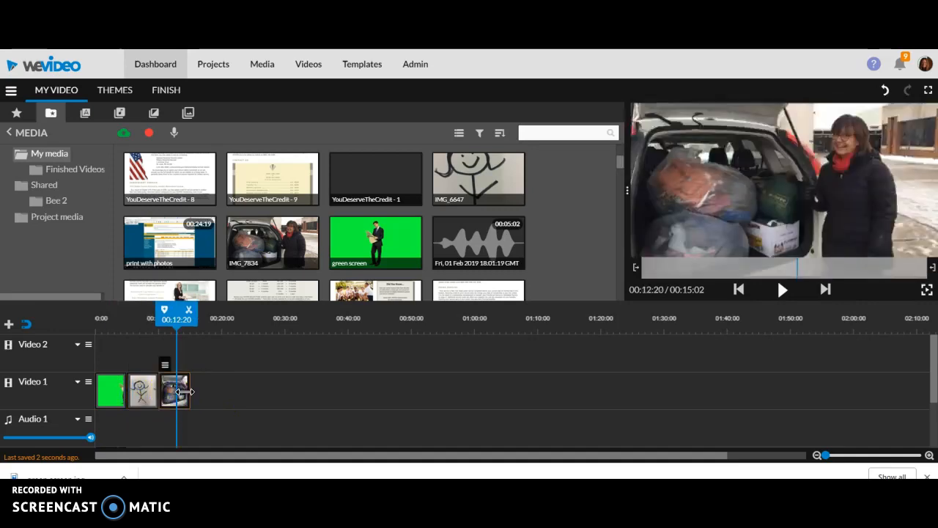
Trim the end of the IMG_7834 clip slightly and add the print with photos video directly after it on Video 1.
{"action": "mouse_move", "coordinate": [187, 387]}
{"action": "left_mouse_down"}
{"action": "mouse_move", "coordinate": [433, 384]}
{"action": "mouse_move", "coordinate": [279, 397]}
{"action": "mouse_move", "coordinate": [161, 390]}
{"action": "mouse_move", "coordinate": [632, 389]}
{"action": "mouse_move", "coordinate": [633, 377]}
{"action": "mouse_move", "coordinate": [119, 417]}
{"action": "mouse_move", "coordinate": [167, 413]}
{"action": "mouse_move", "coordinate": [183, 400]}
{"action": "left_mouse_up"}
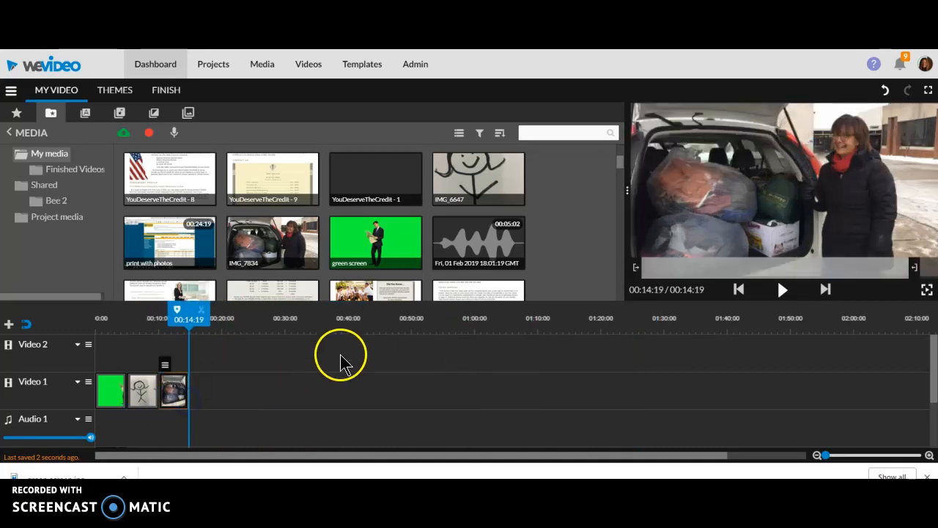
{"action": "left_click_drag", "start_coordinate": [151, 262], "coordinate": [208, 392]}
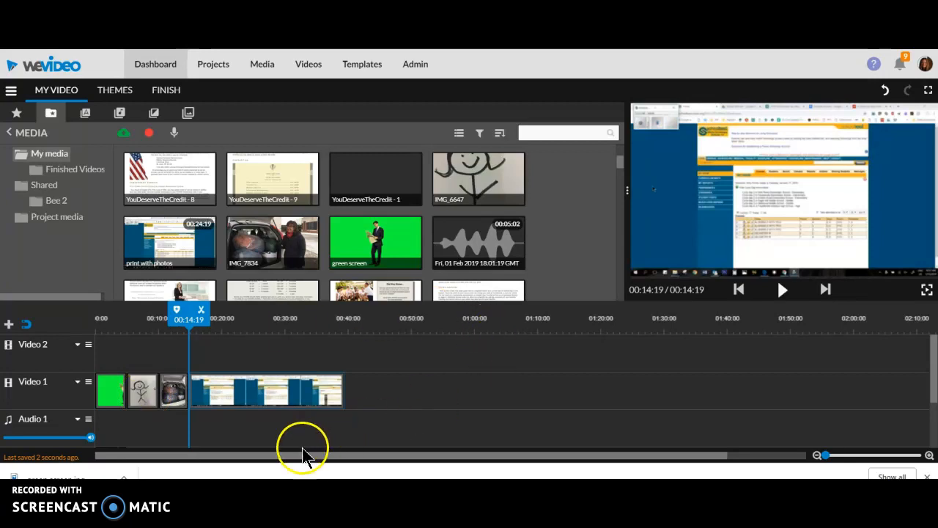
Open the IMG_6647 clip for editing and rotate it clockwise through a full circle in quarter turns.
{"action": "double_click", "coordinate": [144, 398]}
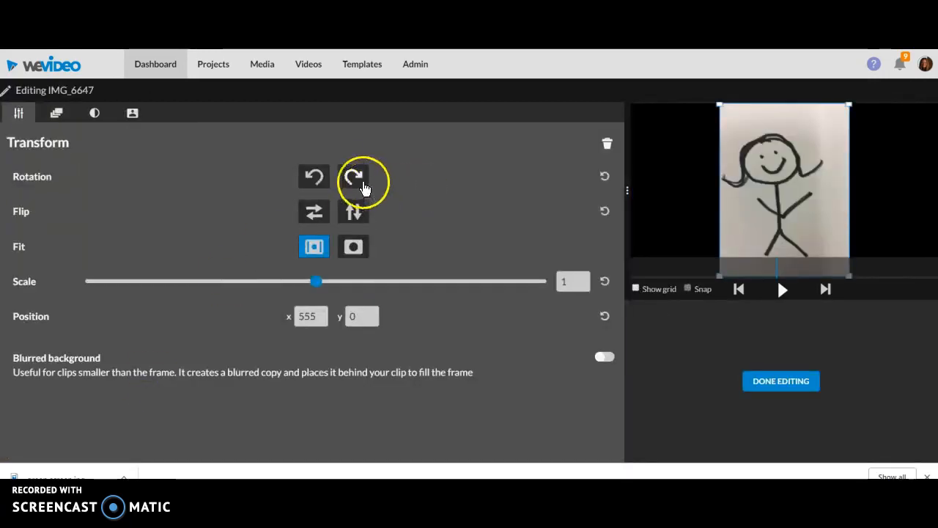
{"action": "left_click", "coordinate": [355, 179]}
{"action": "left_click", "coordinate": [354, 178]}
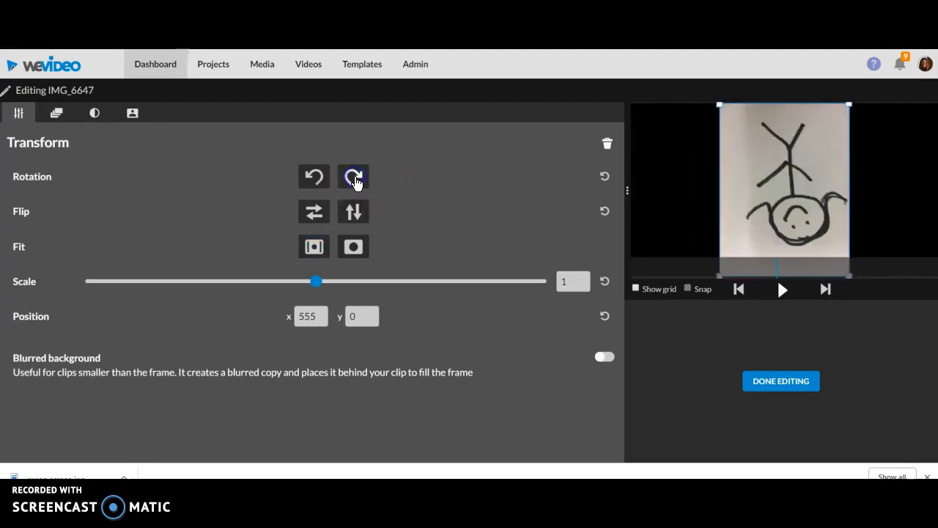
{"action": "left_click", "coordinate": [354, 178]}
{"action": "left_click", "coordinate": [354, 179]}
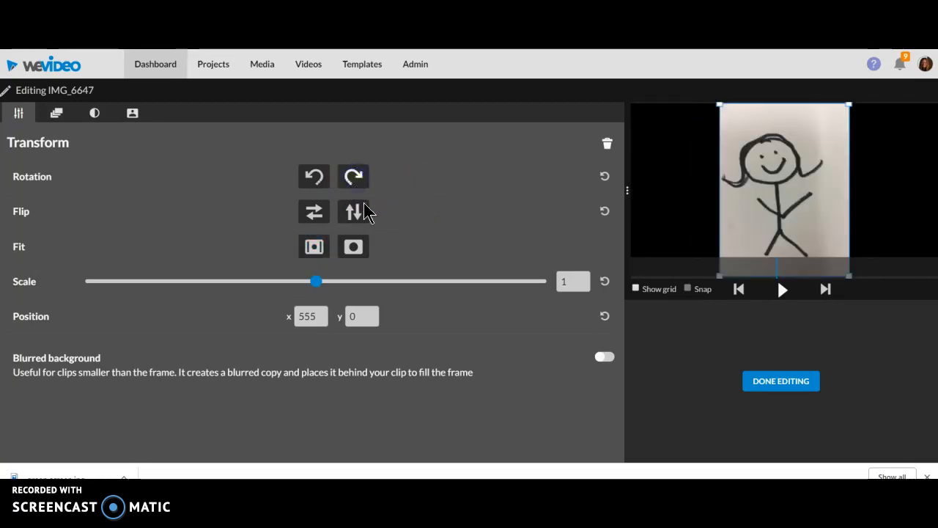
Try the horizontal flip, vertical flip and crop-to-fill options on IMG_6647, reverting each one to show the whole upright image.
{"action": "left_click", "coordinate": [317, 214]}
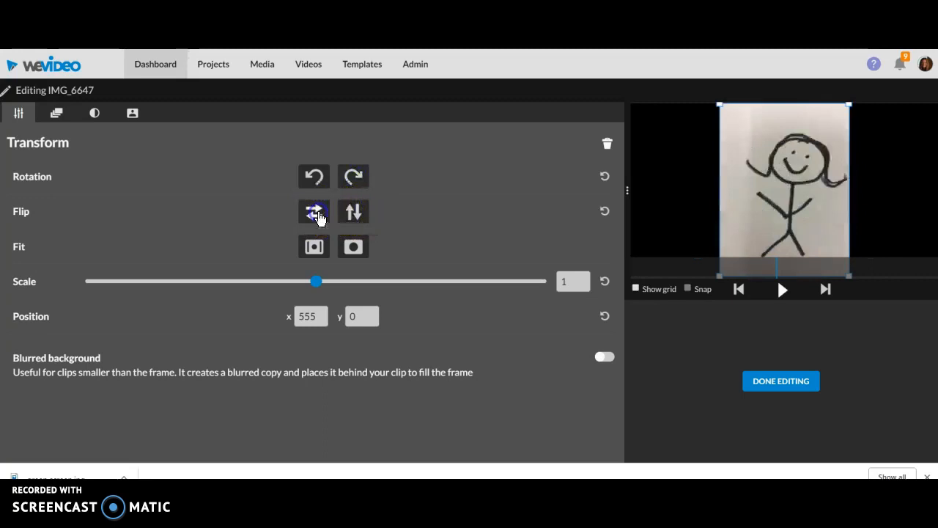
{"action": "left_click", "coordinate": [318, 216]}
{"action": "left_click", "coordinate": [352, 214]}
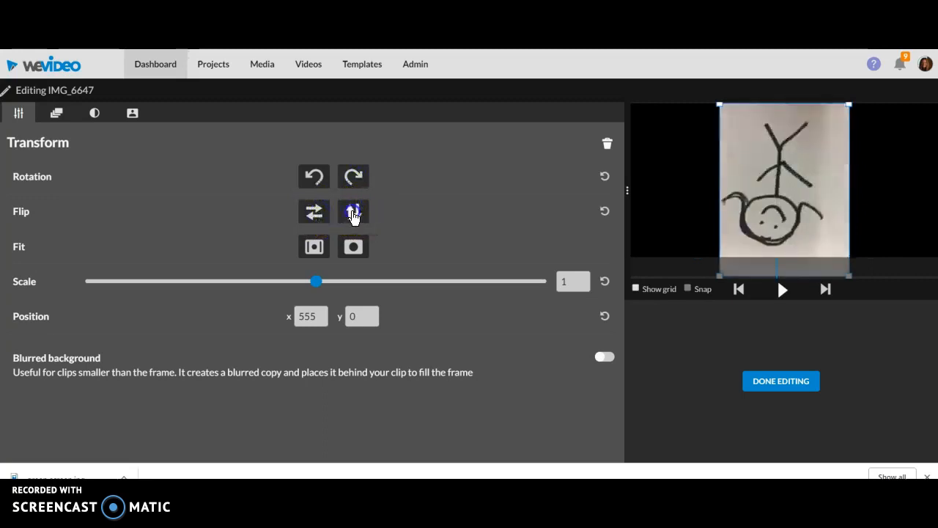
{"action": "left_click", "coordinate": [353, 213]}
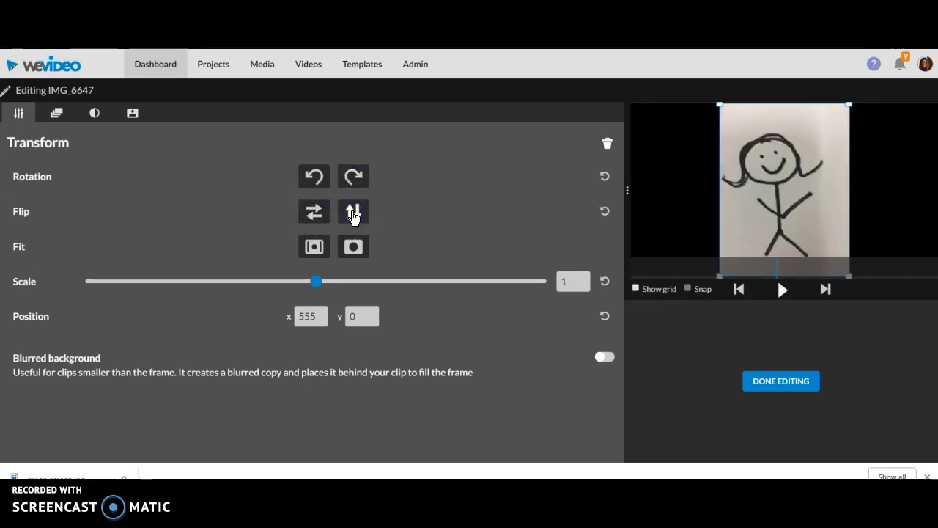
{"action": "left_click", "coordinate": [349, 251]}
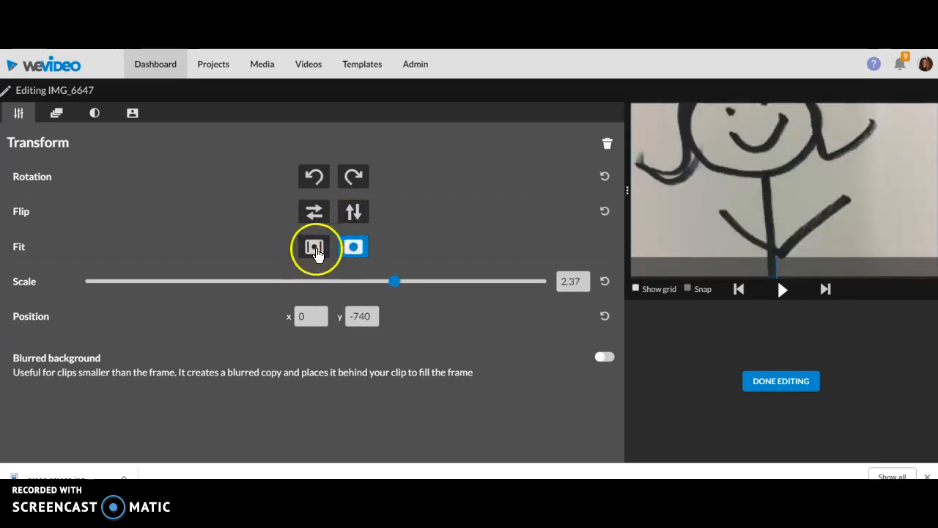
{"action": "left_click", "coordinate": [316, 251]}
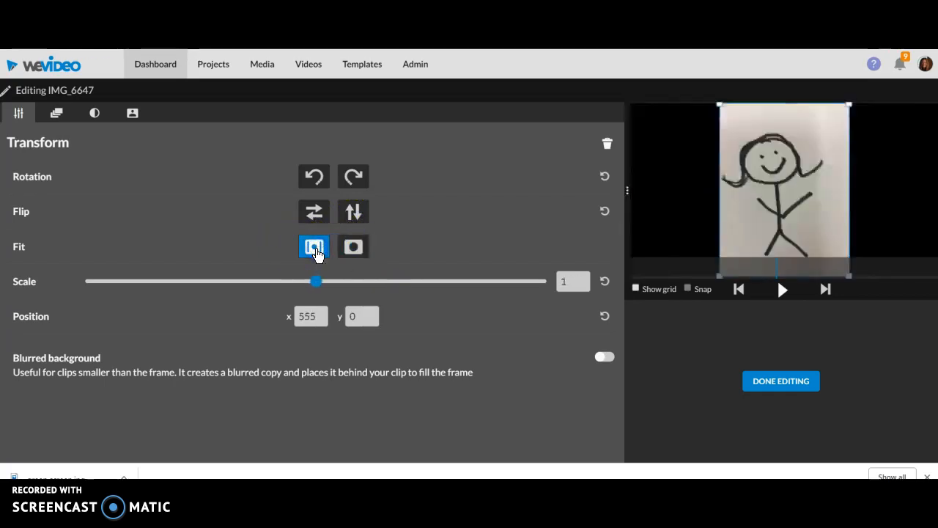
Enlarge the IMG_6647 image to a scale of about 3.08 and reposition it so the drawn face fills the frame.
{"action": "left_click_drag", "start_coordinate": [315, 282], "coordinate": [435, 289]}
{"action": "mouse_move", "coordinate": [697, 191]}
{"action": "left_mouse_down"}
{"action": "mouse_move", "coordinate": [699, 167]}
{"action": "mouse_move", "coordinate": [708, 237]}
{"action": "mouse_move", "coordinate": [733, 260]}
{"action": "mouse_move", "coordinate": [746, 258]}
{"action": "mouse_move", "coordinate": [737, 257]}
{"action": "left_mouse_up"}
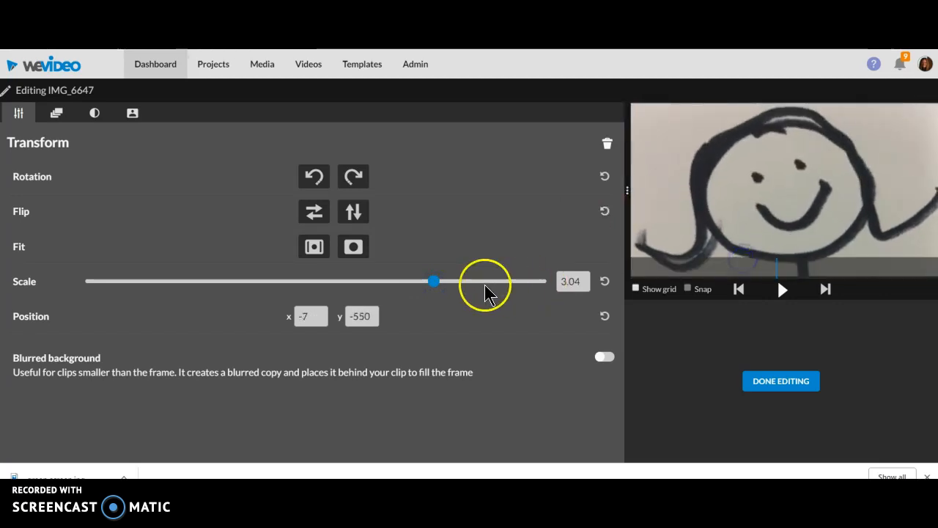
{"action": "left_click_drag", "start_coordinate": [434, 285], "coordinate": [437, 287]}
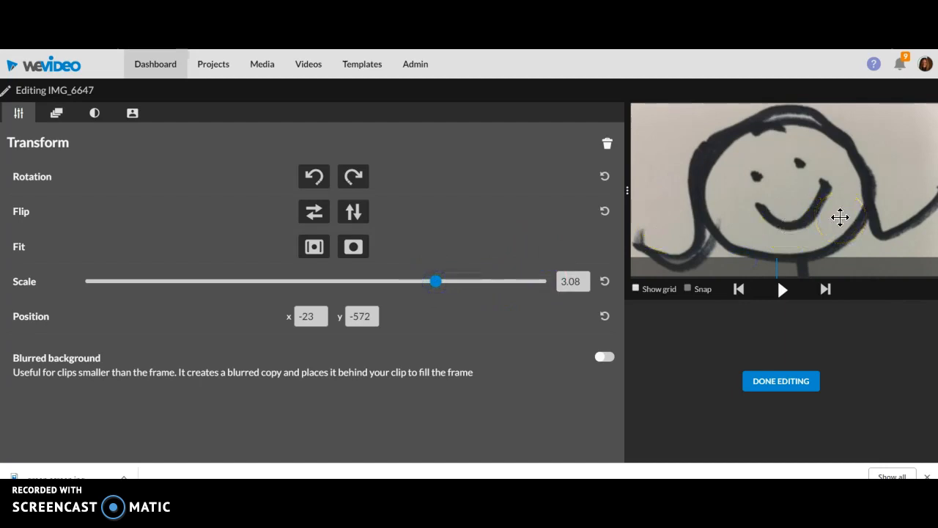
Scale the IMG_6647 image back to 1 and move it against the frame's left edge, at about x 1, y 16.
{"action": "left_click_drag", "start_coordinate": [422, 286], "coordinate": [250, 301]}
{"action": "left_click_drag", "start_coordinate": [824, 239], "coordinate": [677, 130]}
{"action": "left_click_drag", "start_coordinate": [727, 232], "coordinate": [750, 257]}
{"action": "left_click_drag", "start_coordinate": [716, 209], "coordinate": [728, 230]}
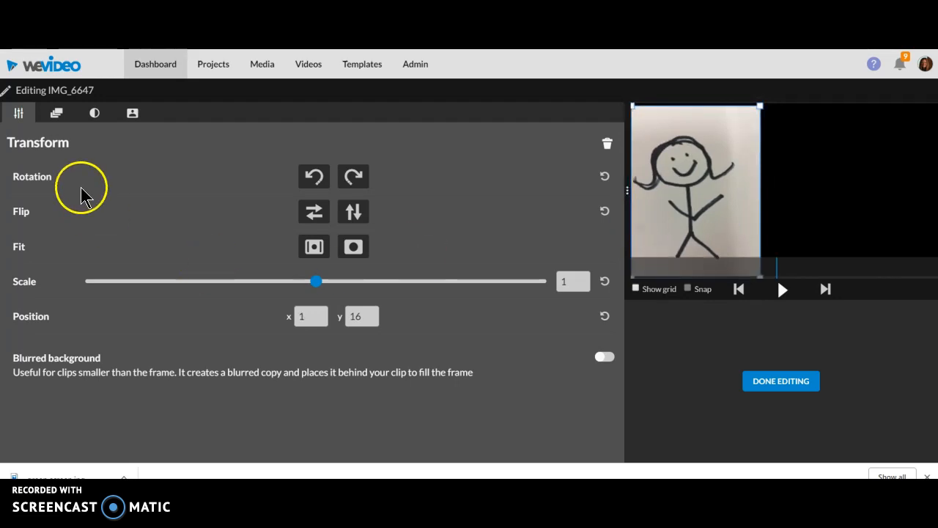
Set the start of the IMG_6647 animation to a scale of about 0.06, placed mid-frame at about x 870, y 530.
{"action": "left_click", "coordinate": [59, 114]}
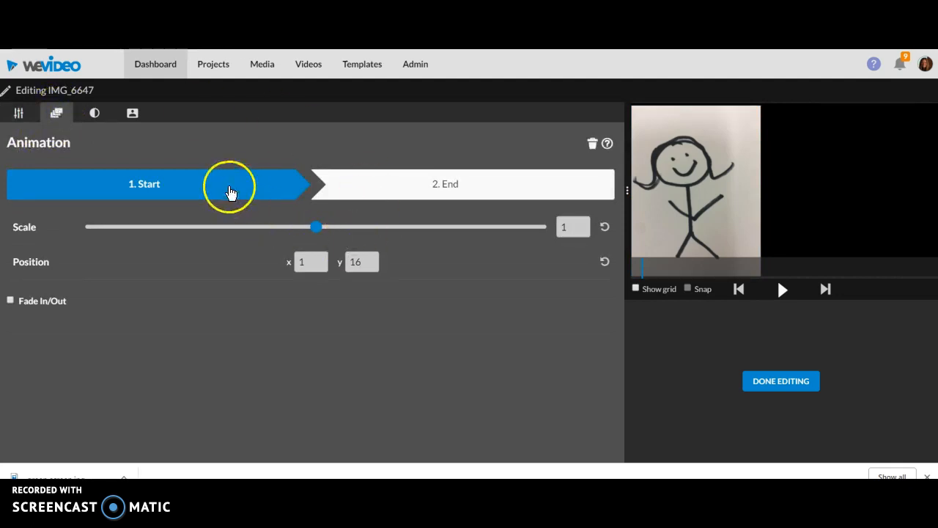
{"action": "left_click_drag", "start_coordinate": [318, 229], "coordinate": [100, 243]}
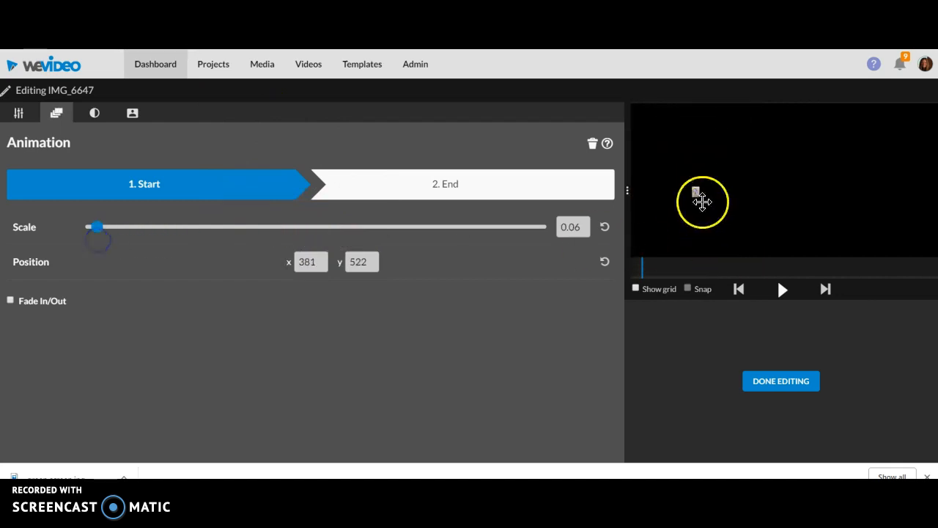
{"action": "left_click_drag", "start_coordinate": [696, 190], "coordinate": [747, 191]}
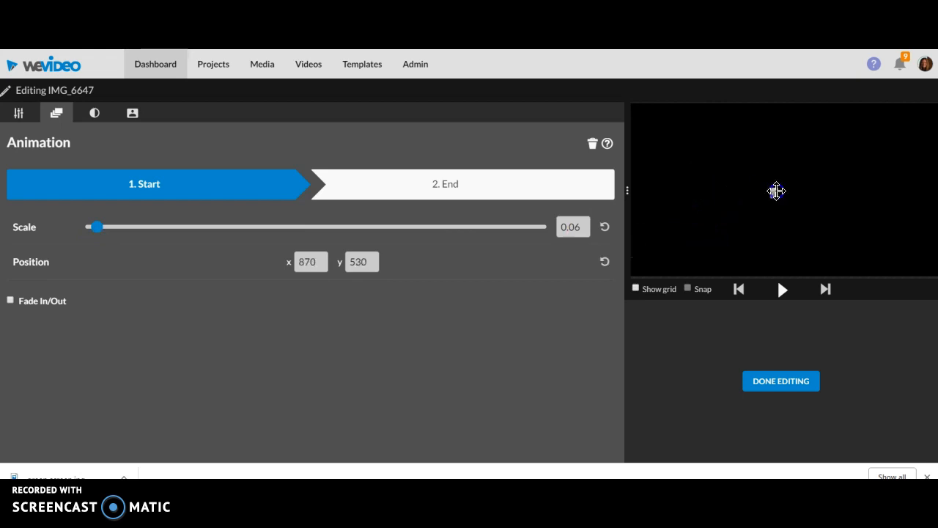
Set the end of the IMG_6647 animation to a scale of about 2.88 on the face, at about x -110, y -503.
{"action": "left_click", "coordinate": [427, 189]}
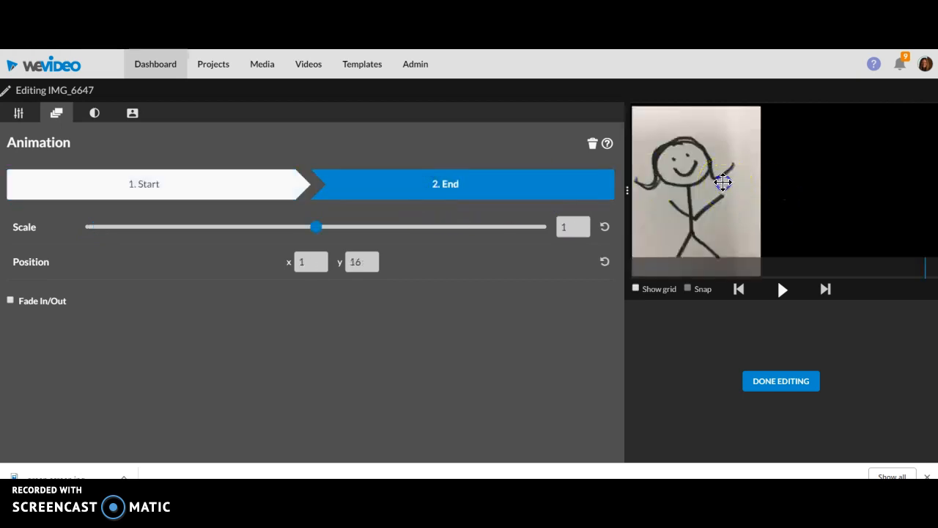
{"action": "left_click_drag", "start_coordinate": [723, 181], "coordinate": [503, 247]}
{"action": "left_click_drag", "start_coordinate": [309, 219], "coordinate": [403, 238]}
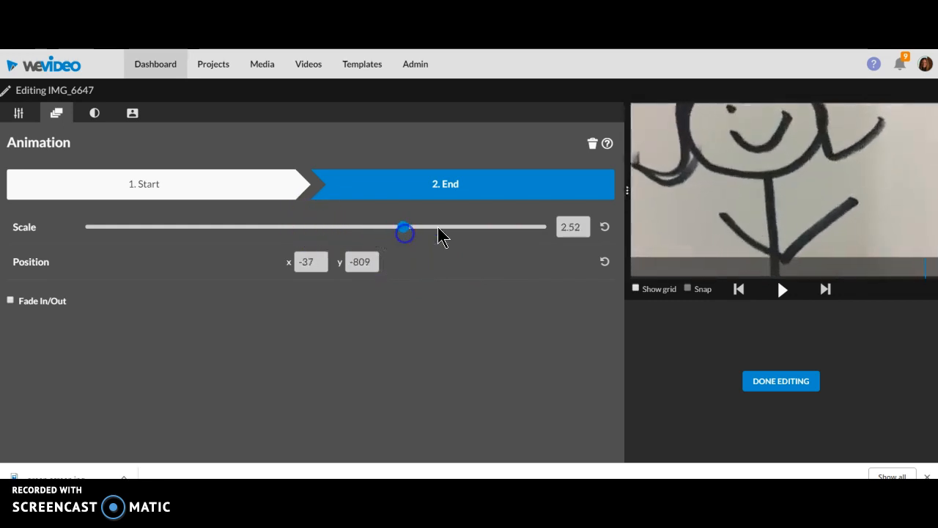
{"action": "left_click_drag", "start_coordinate": [749, 189], "coordinate": [429, 233]}
Preview the zoom animation of the IMG_6647 clip and stop the playback partway.
{"action": "left_click", "coordinate": [783, 290]}
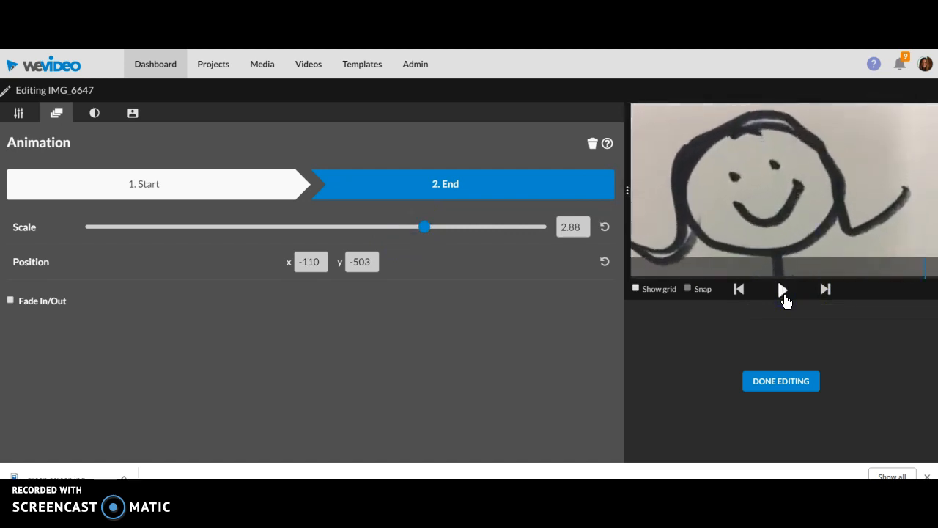
{"action": "left_click", "coordinate": [782, 290]}
{"action": "left_click", "coordinate": [783, 290]}
{"action": "left_click", "coordinate": [135, 336]}
Set contrast, tint and saturation of IMG_6647 to 1, view the Color Keying options, and finish editing the clip.
{"action": "left_click", "coordinate": [94, 113]}
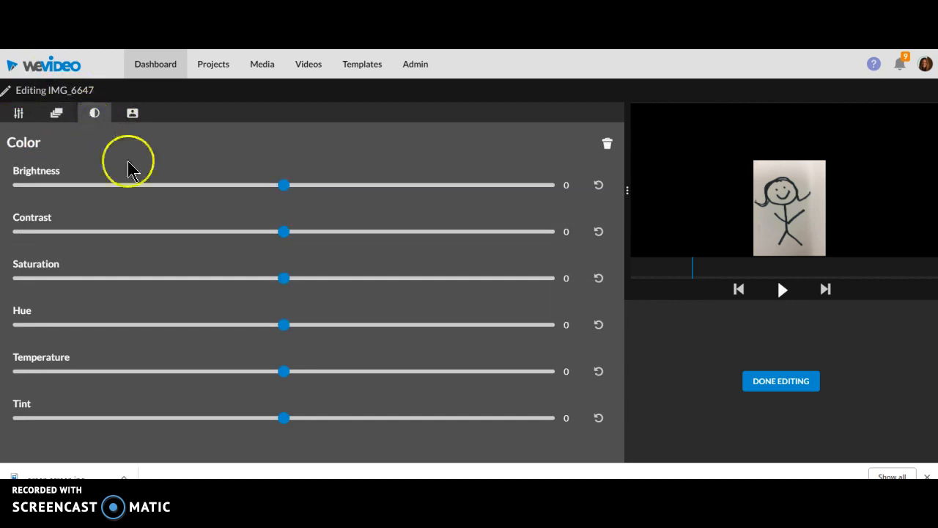
{"action": "left_click_drag", "start_coordinate": [364, 204], "coordinate": [294, 222]}
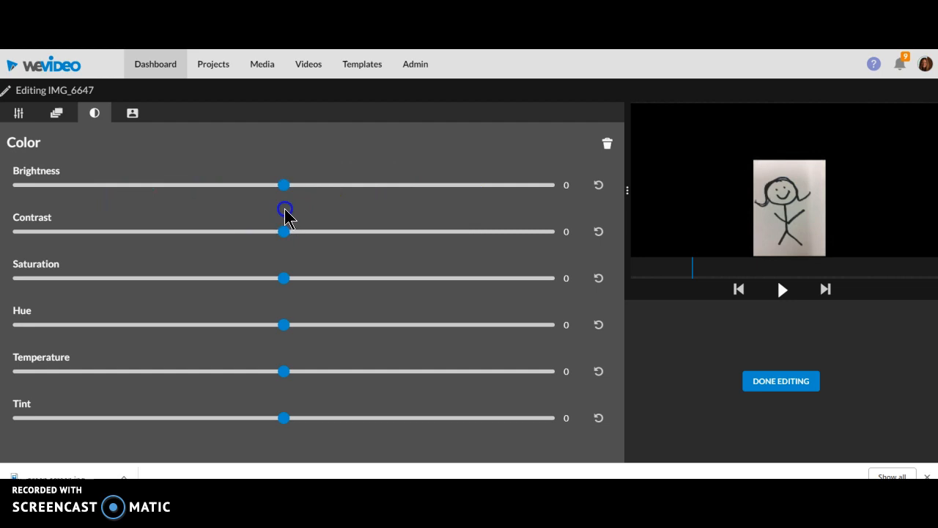
{"action": "left_click_drag", "start_coordinate": [288, 233], "coordinate": [174, 231]}
{"action": "left_click_drag", "start_coordinate": [224, 245], "coordinate": [289, 239]}
{"action": "mouse_move", "coordinate": [283, 417]}
{"action": "left_mouse_down"}
{"action": "mouse_move", "coordinate": [475, 422]}
{"action": "mouse_move", "coordinate": [129, 415]}
{"action": "mouse_move", "coordinate": [303, 430]}
{"action": "mouse_move", "coordinate": [294, 428]}
{"action": "left_mouse_up"}
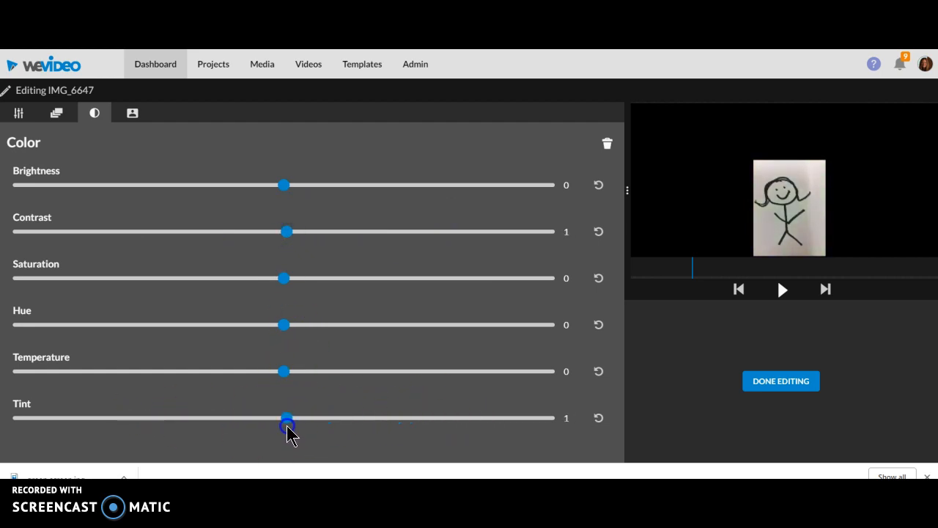
{"action": "mouse_move", "coordinate": [285, 279]}
{"action": "left_mouse_down"}
{"action": "mouse_move", "coordinate": [480, 291]}
{"action": "mouse_move", "coordinate": [173, 281]}
{"action": "mouse_move", "coordinate": [293, 282]}
{"action": "left_mouse_up"}
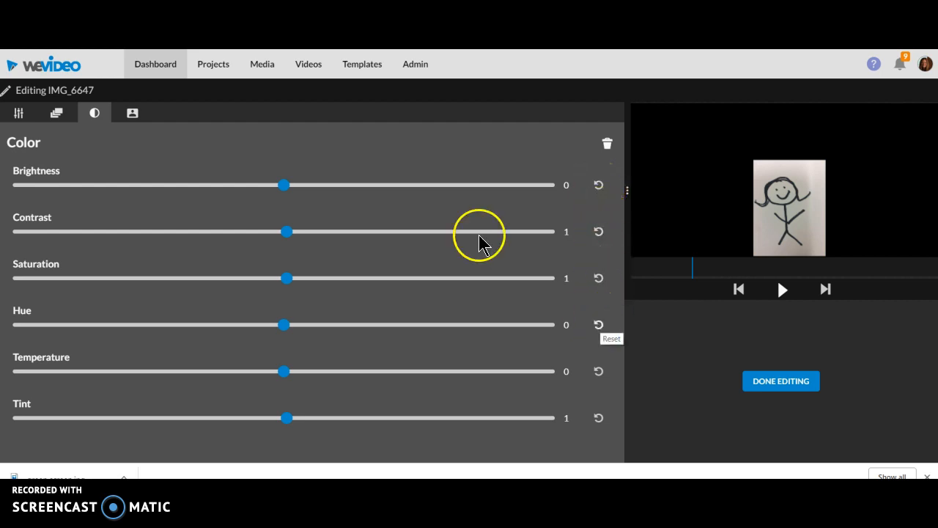
{"action": "left_click", "coordinate": [136, 120]}
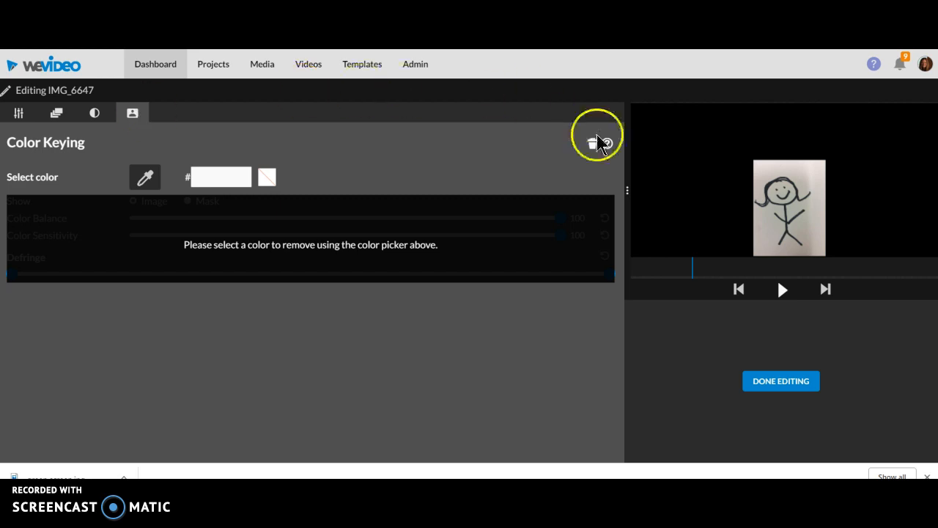
{"action": "left_click", "coordinate": [793, 382]}
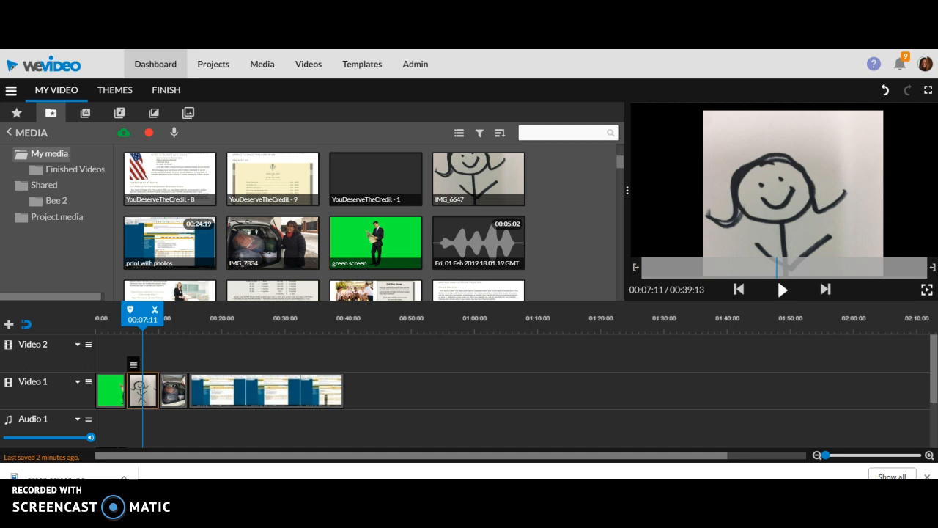
Open the green screen clip for editing and rotate it clockwise through a full circle back to upright.
{"action": "double_click", "coordinate": [110, 387]}
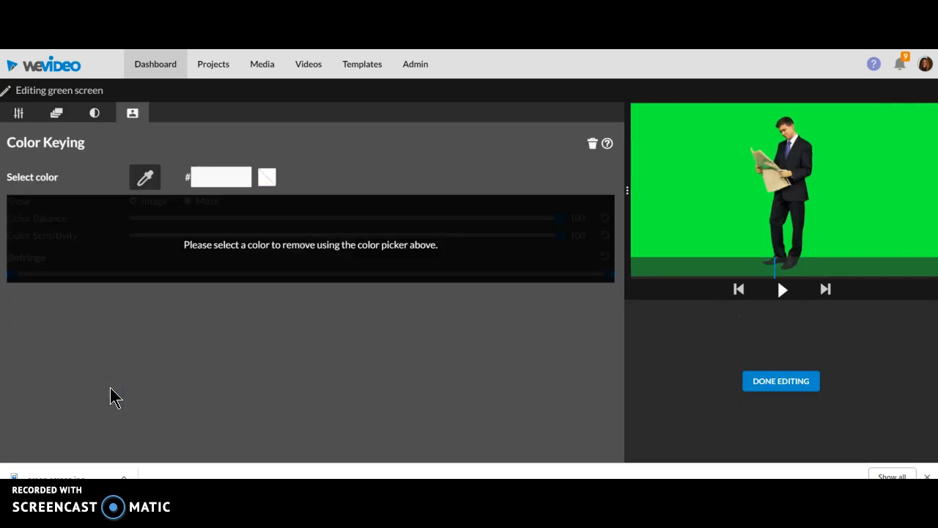
{"action": "left_click", "coordinate": [19, 114]}
{"action": "left_click", "coordinate": [352, 181]}
{"action": "left_click", "coordinate": [351, 182]}
{"action": "left_click", "coordinate": [352, 184]}
{"action": "left_click", "coordinate": [352, 185]}
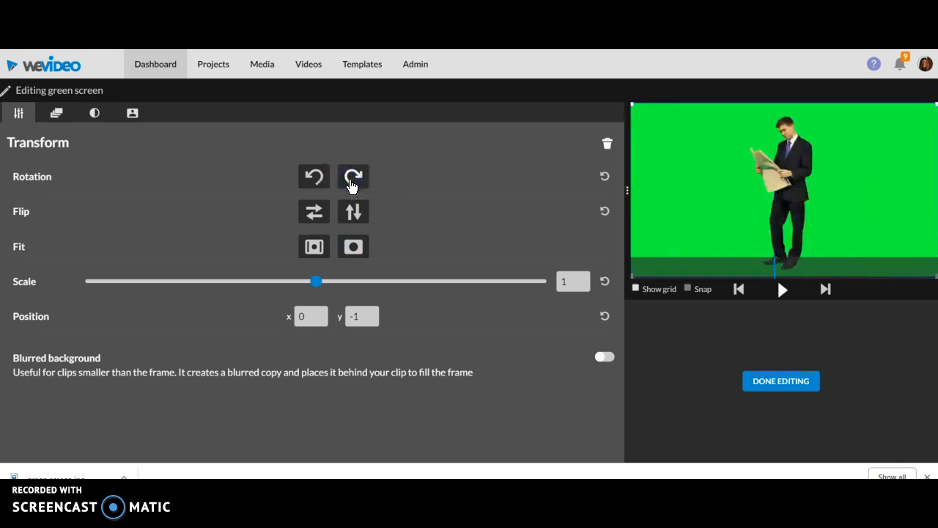
Remove the green background from the green screen clip with Color Keying by sampling the green 11ff3a from the image.
{"action": "left_click", "coordinate": [132, 113]}
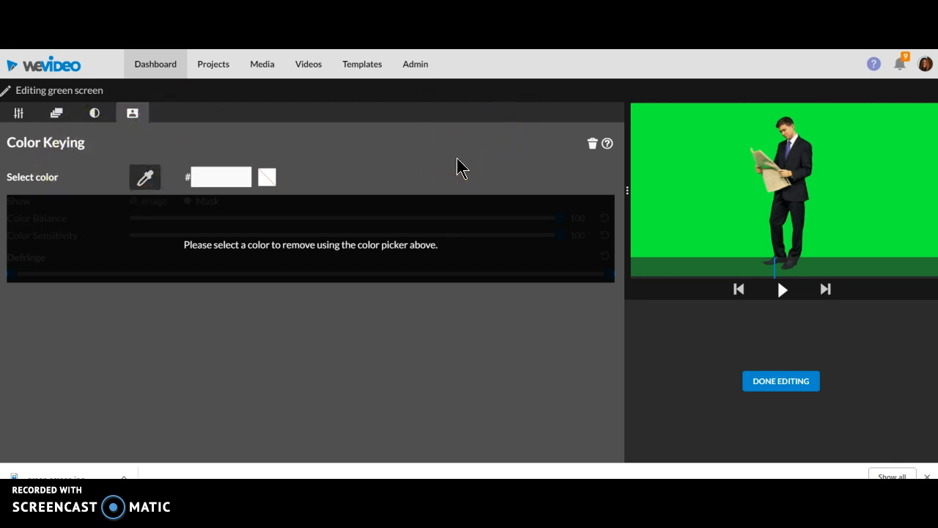
{"action": "left_click", "coordinate": [144, 179]}
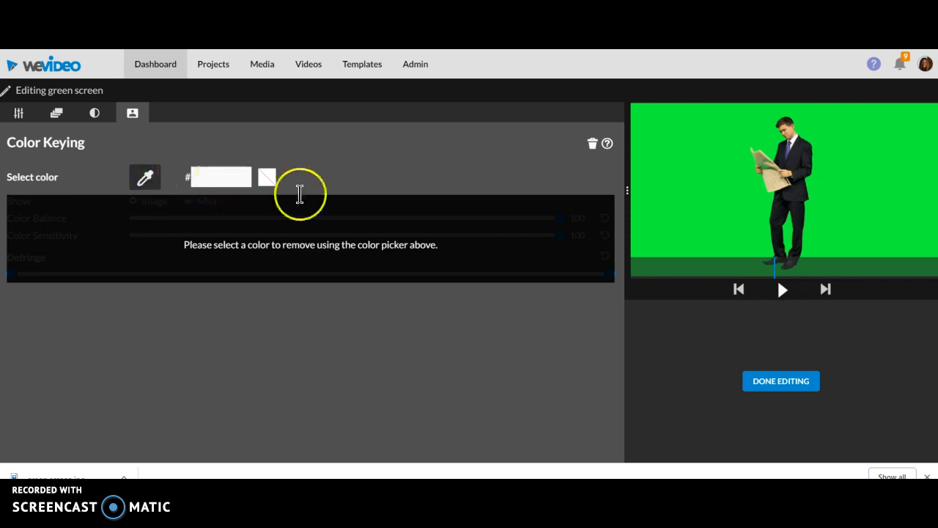
{"action": "left_click", "coordinate": [693, 163]}
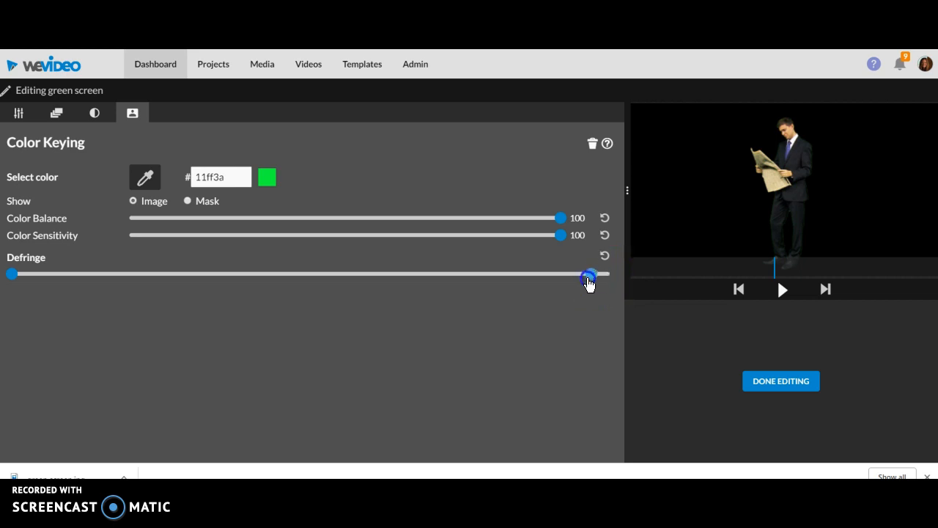
Adjust the Defringe range by raising its lower limit slightly and keeping the upper limit at maximum, and finish editing the clip.
{"action": "mouse_move", "coordinate": [534, 278]}
{"action": "left_mouse_down"}
{"action": "mouse_move", "coordinate": [587, 279]}
{"action": "mouse_move", "coordinate": [545, 274]}
{"action": "left_mouse_up"}
{"action": "mouse_move", "coordinate": [12, 274]}
{"action": "left_mouse_down"}
{"action": "mouse_move", "coordinate": [86, 282]}
{"action": "mouse_move", "coordinate": [24, 276]}
{"action": "left_mouse_up"}
{"action": "left_click_drag", "start_coordinate": [545, 276], "coordinate": [612, 278]}
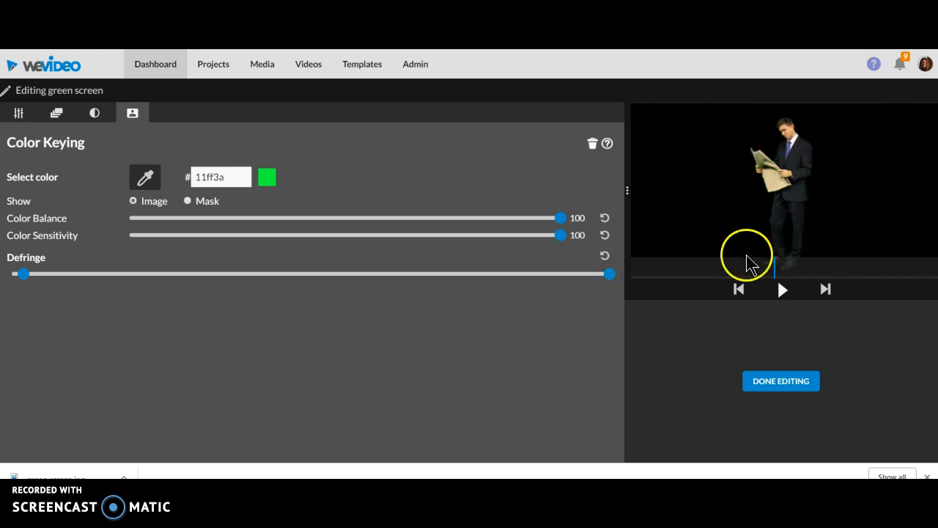
{"action": "left_click", "coordinate": [797, 389]}
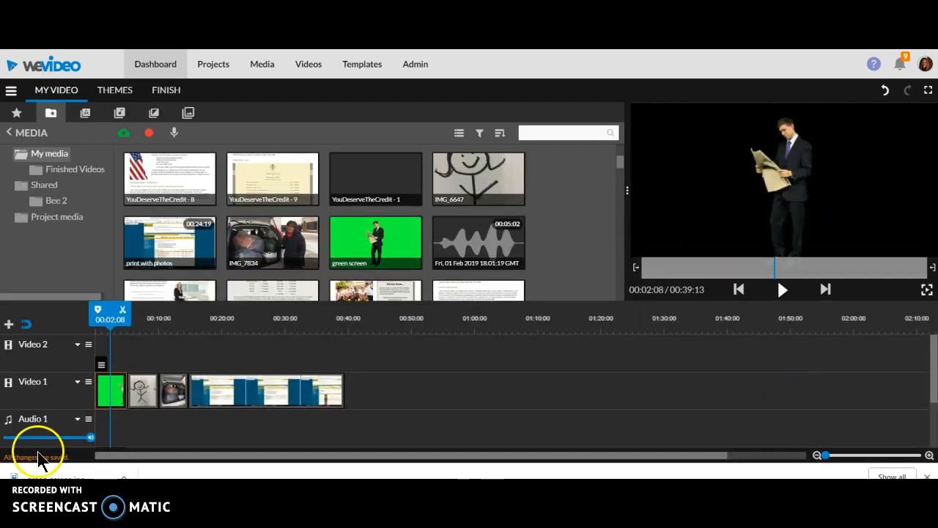
Find the DSC_0033 photo in My media and place it at the start of the Video 2 track.
{"action": "mouse_move", "coordinate": [109, 318]}
{"action": "left_mouse_down"}
{"action": "mouse_move", "coordinate": [97, 318]}
{"action": "mouse_move", "coordinate": [111, 318]}
{"action": "left_mouse_up"}
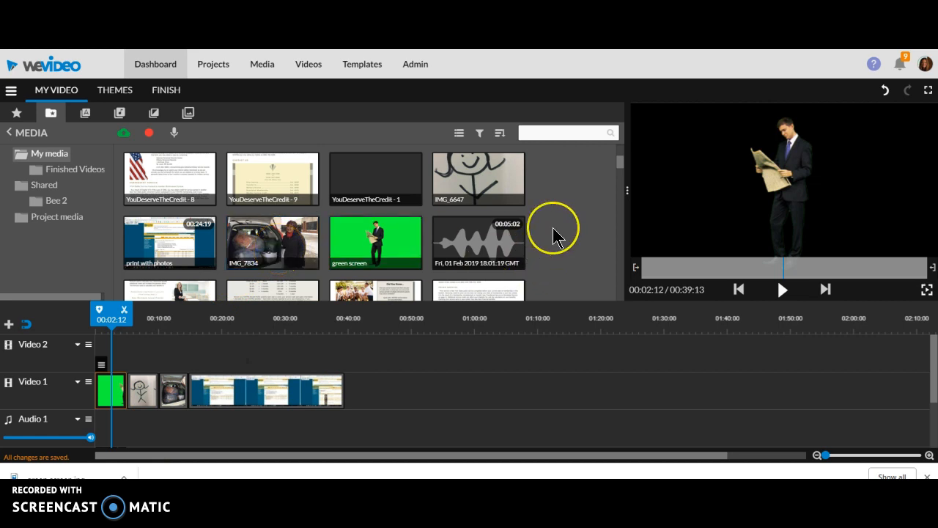
{"action": "scroll", "coordinate": [555, 230], "scroll_direction": "down", "scroll_amount": 3}
{"action": "scroll", "coordinate": [553, 227], "scroll_direction": "down", "scroll_amount": 5}
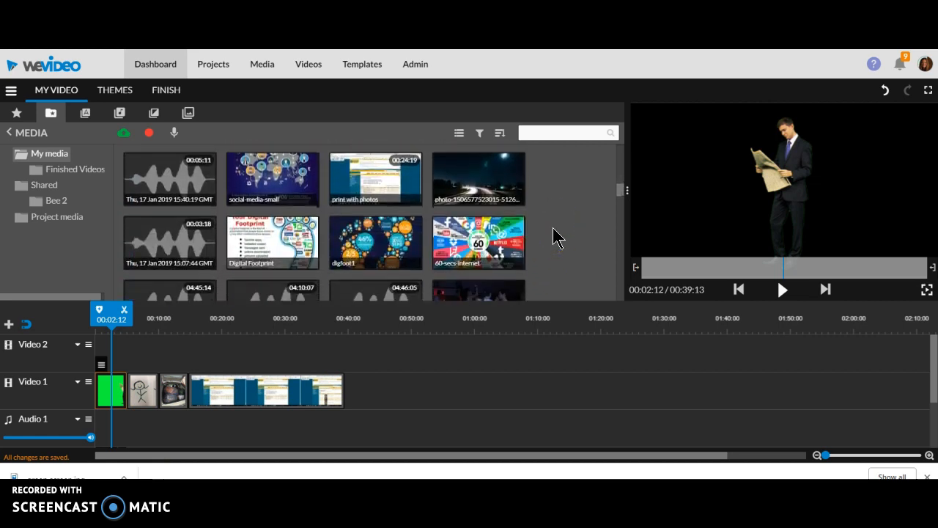
{"action": "scroll", "coordinate": [554, 237], "scroll_direction": "down", "scroll_amount": 6}
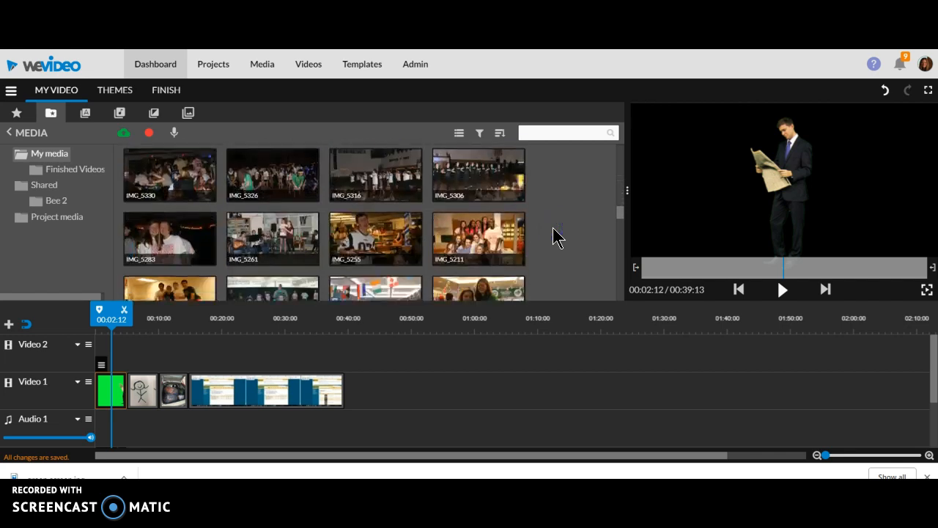
{"action": "scroll", "coordinate": [555, 238], "scroll_direction": "down", "scroll_amount": 6}
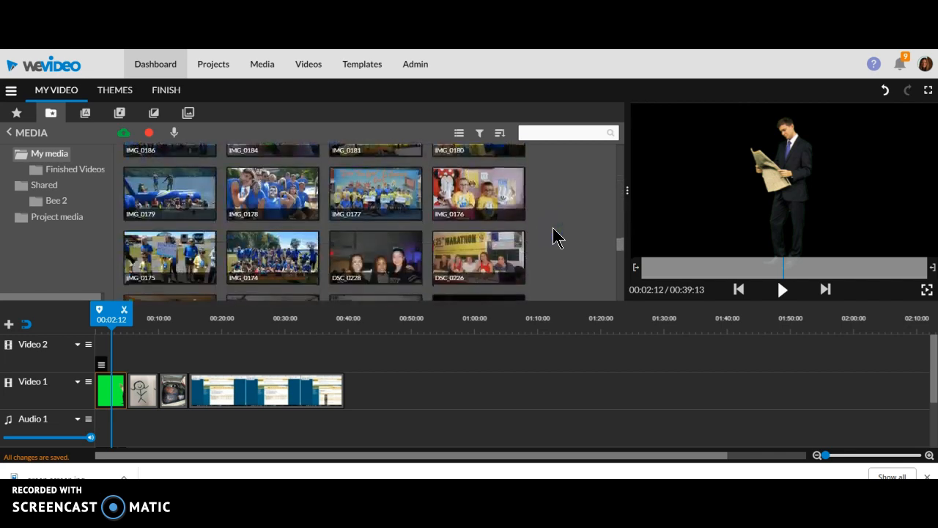
{"action": "scroll", "coordinate": [555, 238], "scroll_direction": "down", "scroll_amount": 6}
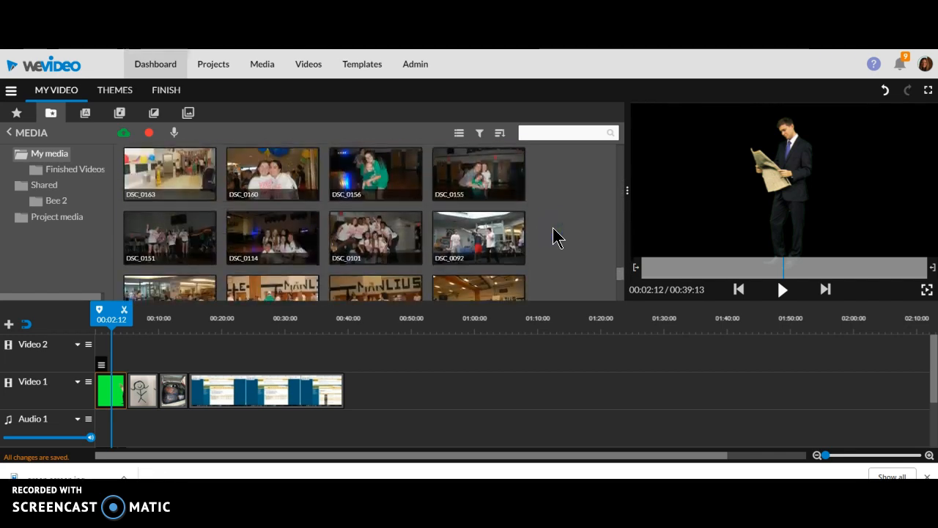
{"action": "scroll", "coordinate": [555, 237], "scroll_direction": "down", "scroll_amount": 1}
{"action": "scroll", "coordinate": [555, 238], "scroll_direction": "up", "scroll_amount": 2}
{"action": "left_click_drag", "start_coordinate": [297, 273], "coordinate": [106, 351]}
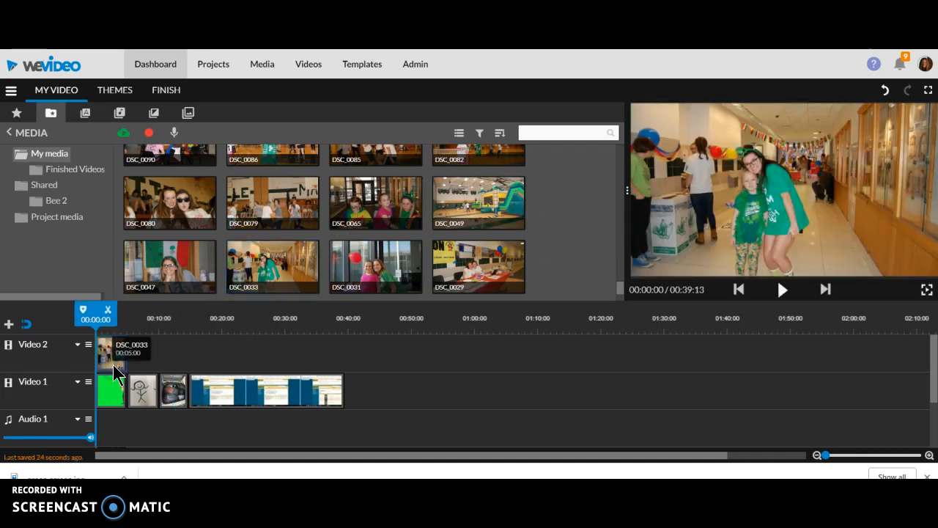
Swap the two opening clips so the green screen clip is on Video 2 directly above DSC_0033 on Video 1, and preview the composite.
{"action": "left_click_drag", "start_coordinate": [95, 307], "coordinate": [63, 320]}
{"action": "left_click_drag", "start_coordinate": [111, 347], "coordinate": [215, 351]}
{"action": "left_click_drag", "start_coordinate": [107, 396], "coordinate": [103, 351]}
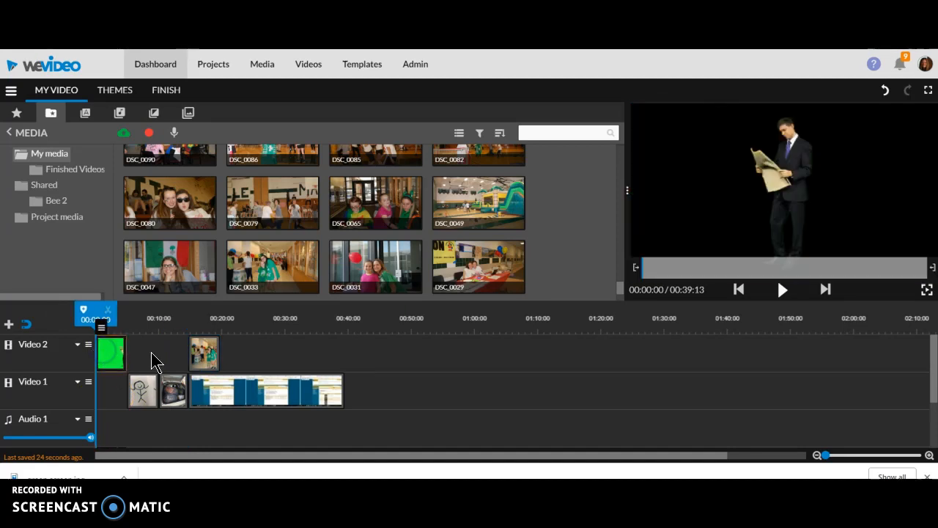
{"action": "left_click_drag", "start_coordinate": [205, 355], "coordinate": [111, 396]}
{"action": "left_click", "coordinate": [96, 315]}
{"action": "left_click_drag", "start_coordinate": [95, 315], "coordinate": [107, 315]}
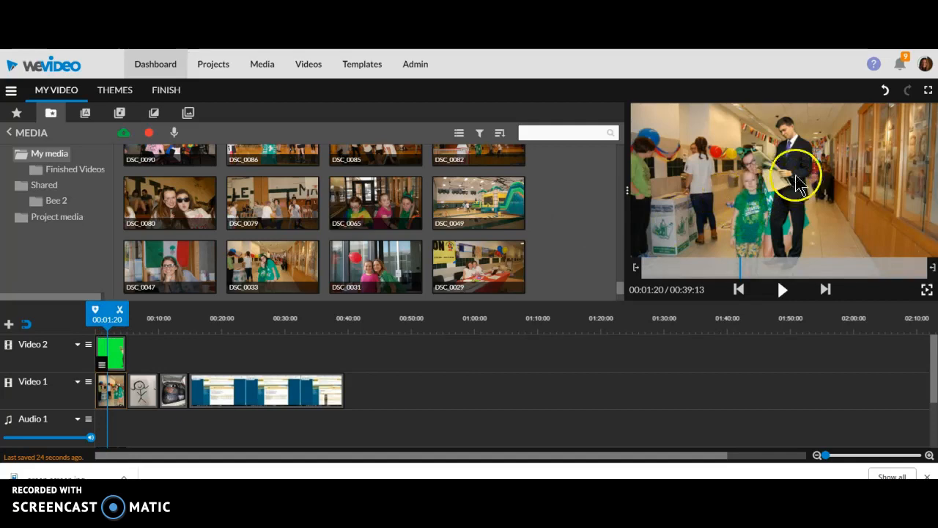
Transform the green screen clip to scale 1.2 at position x 271, y -4, and finish editing it.
{"action": "double_click", "coordinate": [120, 399]}
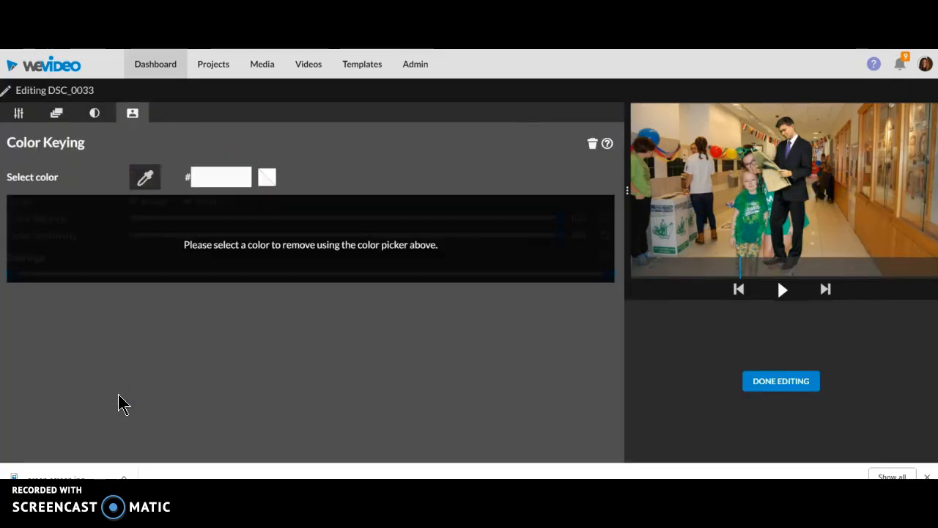
{"action": "left_click", "coordinate": [806, 384]}
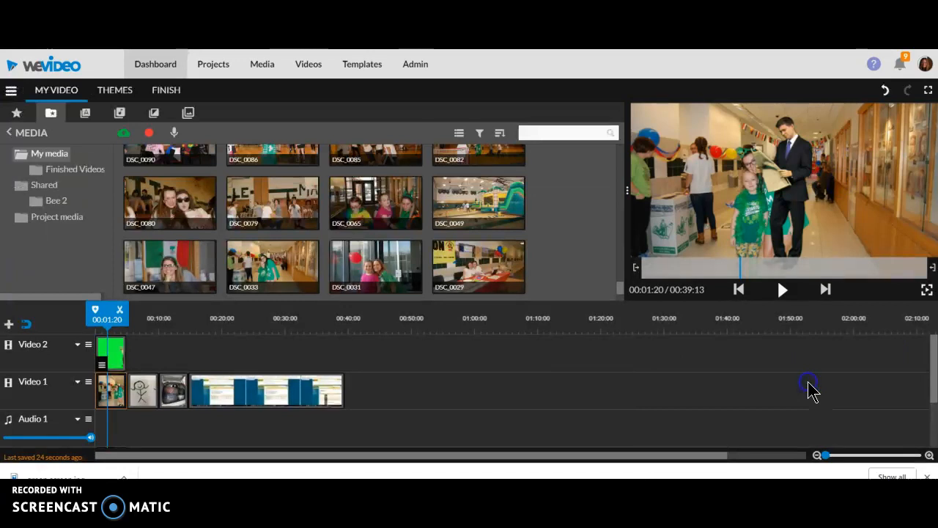
{"action": "double_click", "coordinate": [113, 351]}
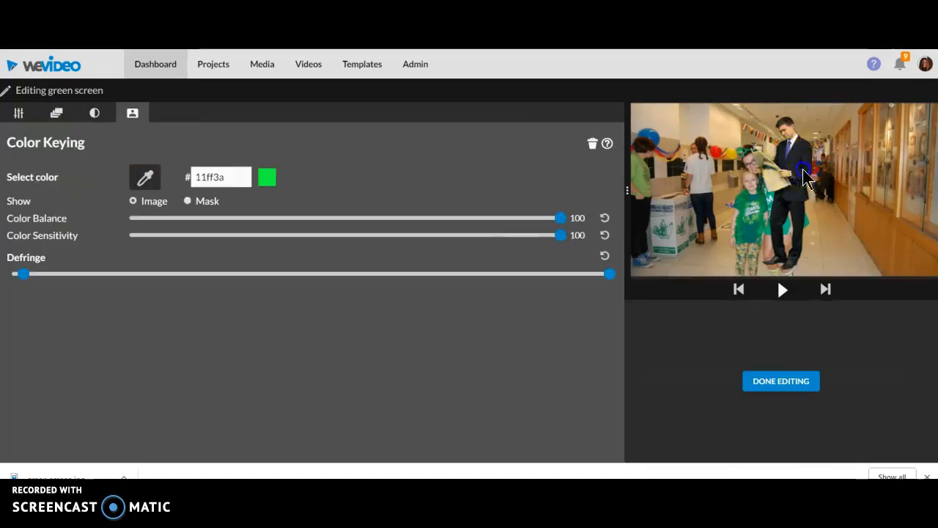
{"action": "left_click", "coordinate": [21, 118]}
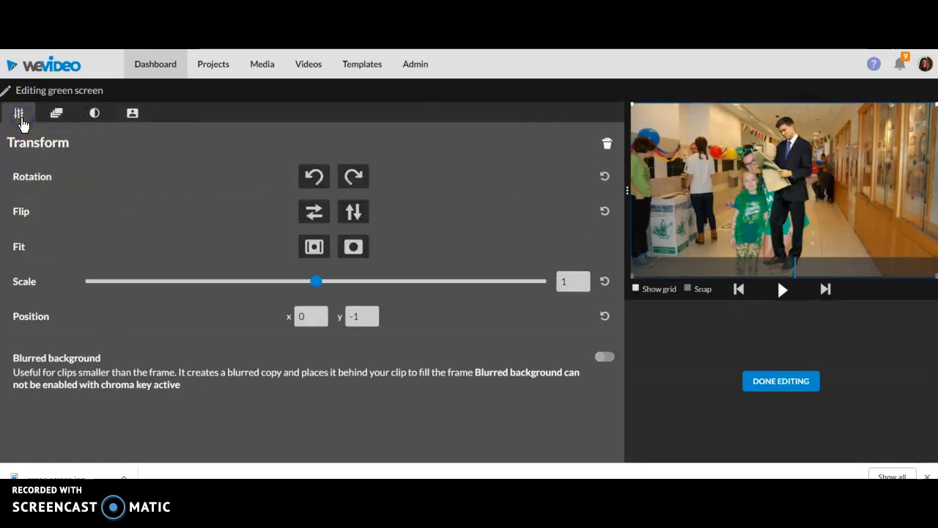
{"action": "left_click_drag", "start_coordinate": [318, 280], "coordinate": [275, 285]}
{"action": "left_click_drag", "start_coordinate": [797, 161], "coordinate": [859, 189]}
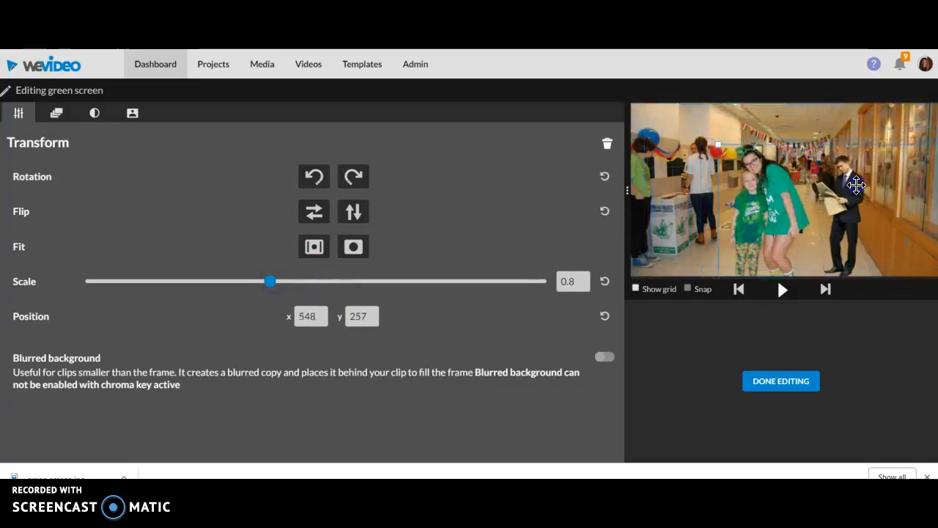
{"action": "left_click_drag", "start_coordinate": [718, 144], "coordinate": [660, 110]}
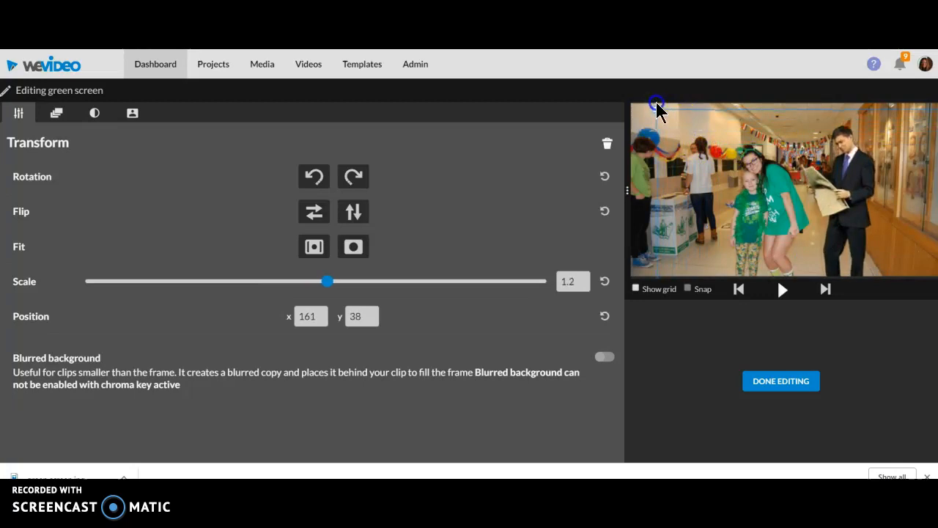
{"action": "left_click_drag", "start_coordinate": [850, 168], "coordinate": [868, 167]}
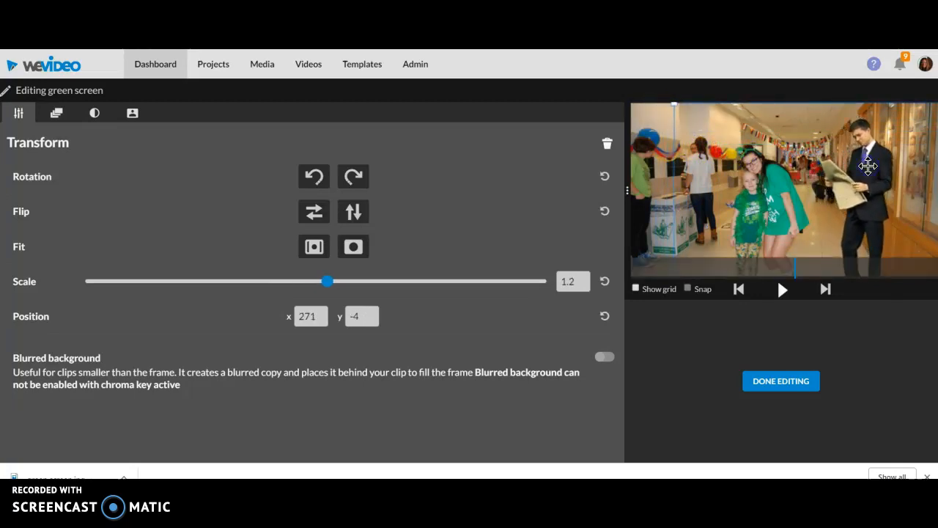
{"action": "left_click", "coordinate": [781, 382]}
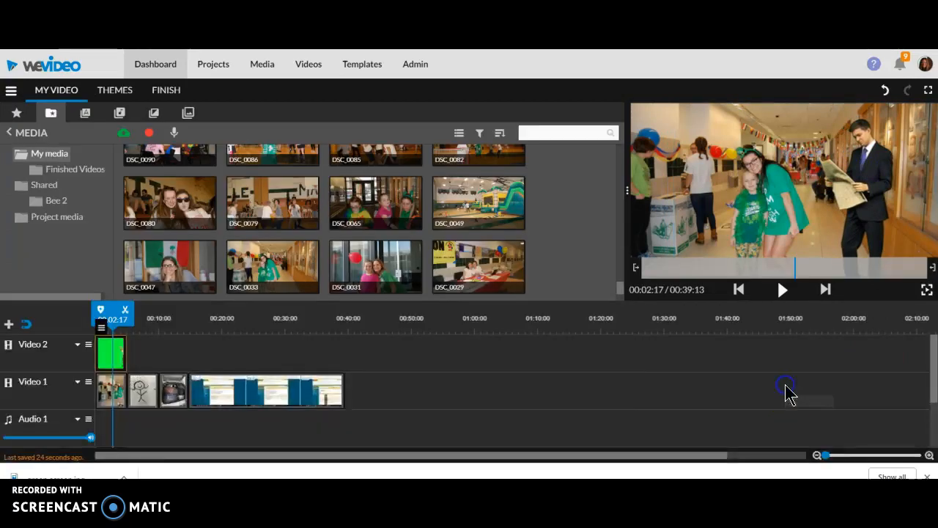
Play the green screen composite from the start of the timeline to check it.
{"action": "left_click_drag", "start_coordinate": [111, 315], "coordinate": [90, 313]}
{"action": "left_click", "coordinate": [782, 292]}
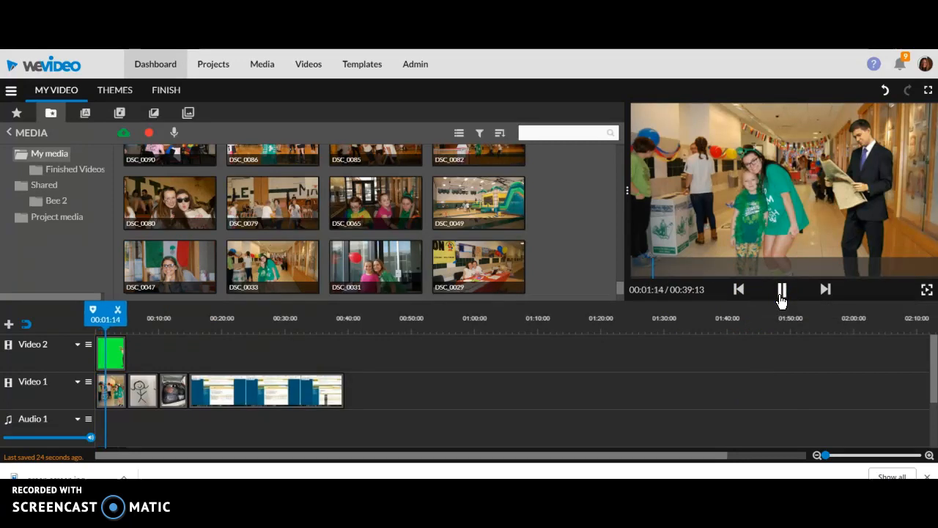
{"action": "left_click", "coordinate": [781, 292]}
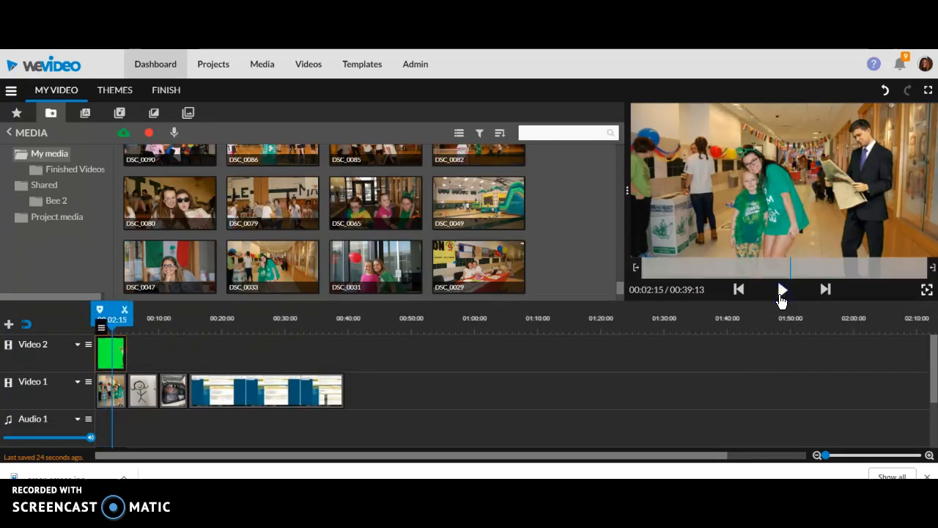
Delete all the audio clips on the Voiceover 1 and Voiceover 2 tracks and stop the check playback.
{"action": "left_click_drag", "start_coordinate": [933, 352], "coordinate": [933, 418]}
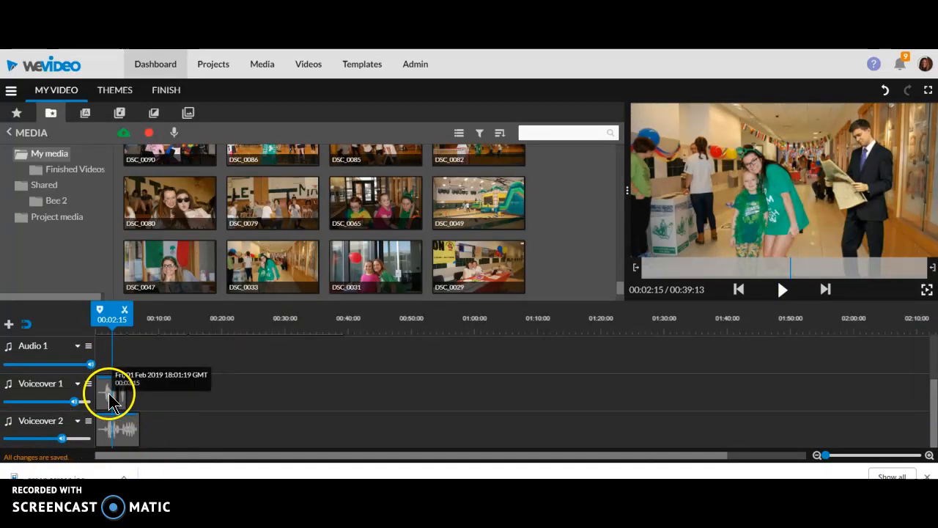
{"action": "left_click", "coordinate": [108, 393]}
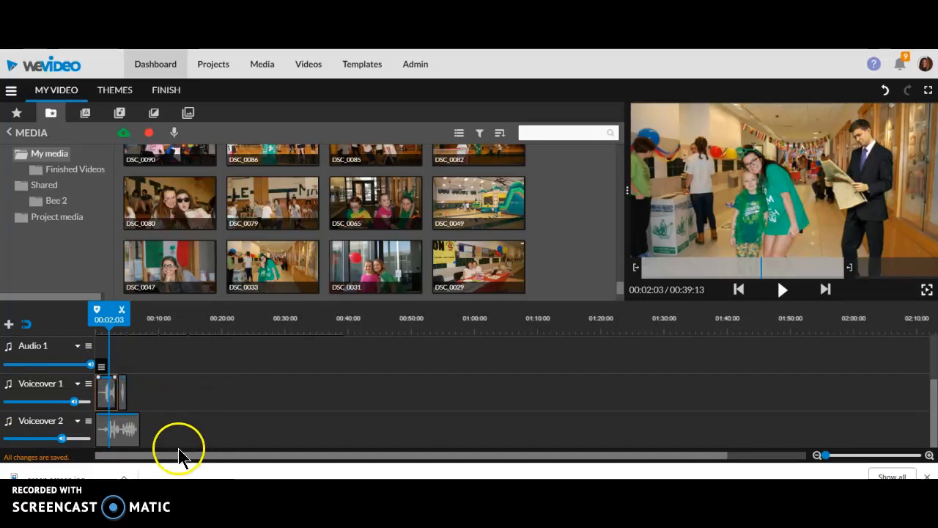
{"action": "left_click", "coordinate": [175, 385]}
{"action": "left_click_drag", "start_coordinate": [99, 351], "coordinate": [185, 450]}
{"action": "key", "text": "Delete"}
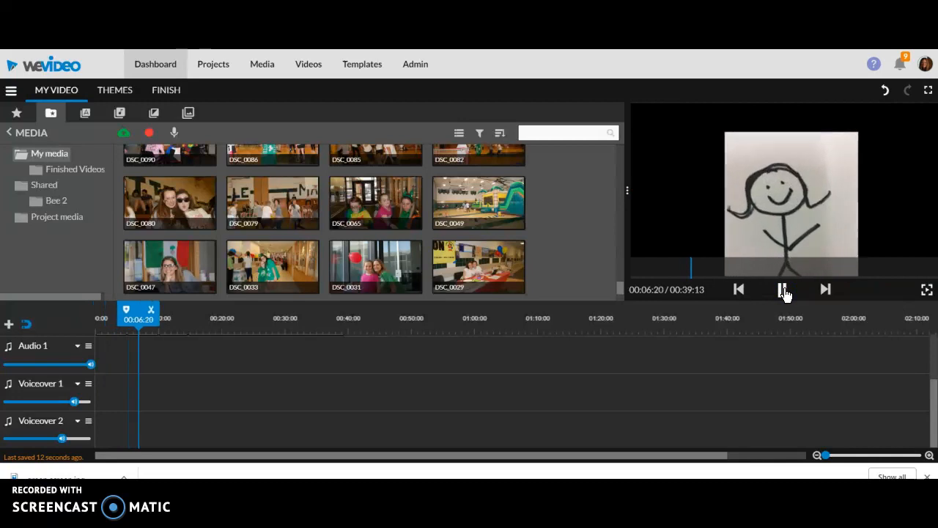
{"action": "left_click", "coordinate": [783, 290]}
Move the print with photos clip further along Video 1 to start at 00:28:18, and play a short part of it.
{"action": "left_click_drag", "start_coordinate": [933, 423], "coordinate": [933, 377]}
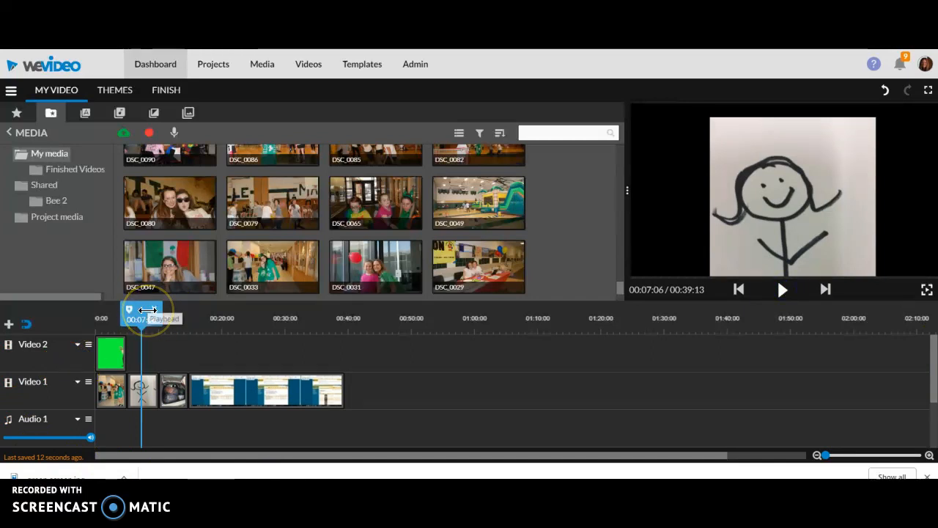
{"action": "left_click_drag", "start_coordinate": [217, 394], "coordinate": [308, 392]}
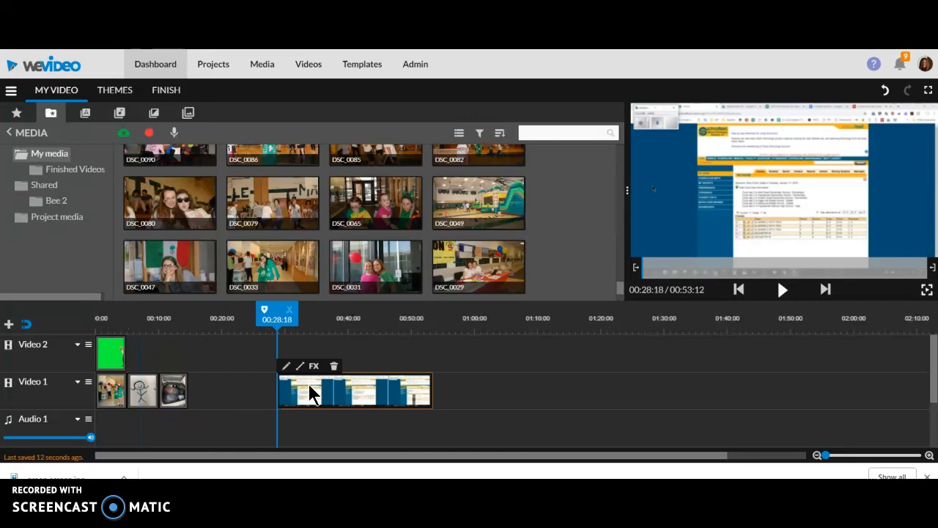
{"action": "left_click_drag", "start_coordinate": [279, 309], "coordinate": [319, 347]}
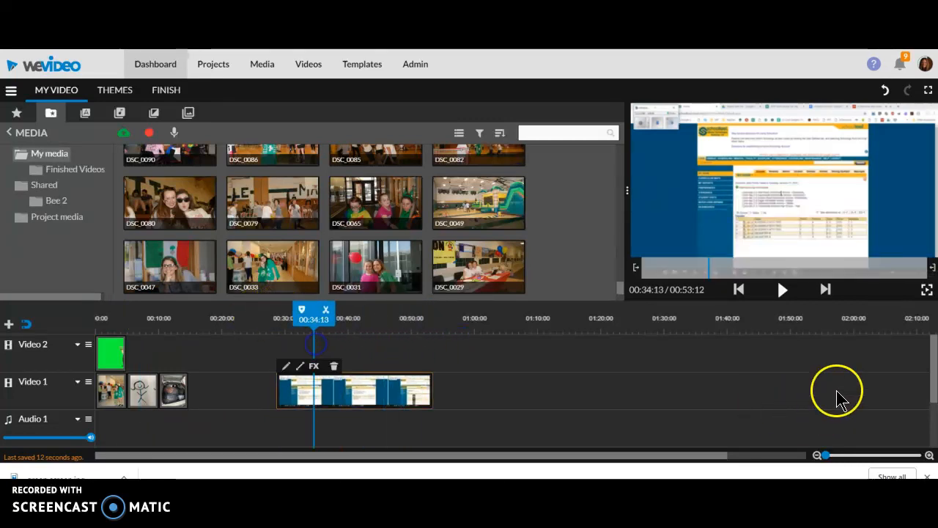
{"action": "left_click", "coordinate": [782, 289]}
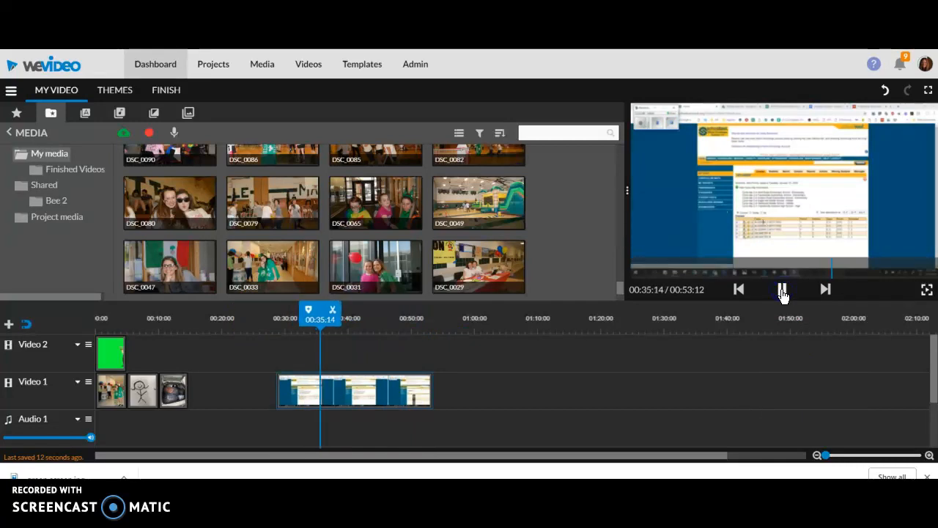
{"action": "left_click", "coordinate": [782, 290]}
Split the print with photos clip at 00:32:23 and delete its first piece.
{"action": "left_click_drag", "start_coordinate": [325, 310], "coordinate": [304, 313]}
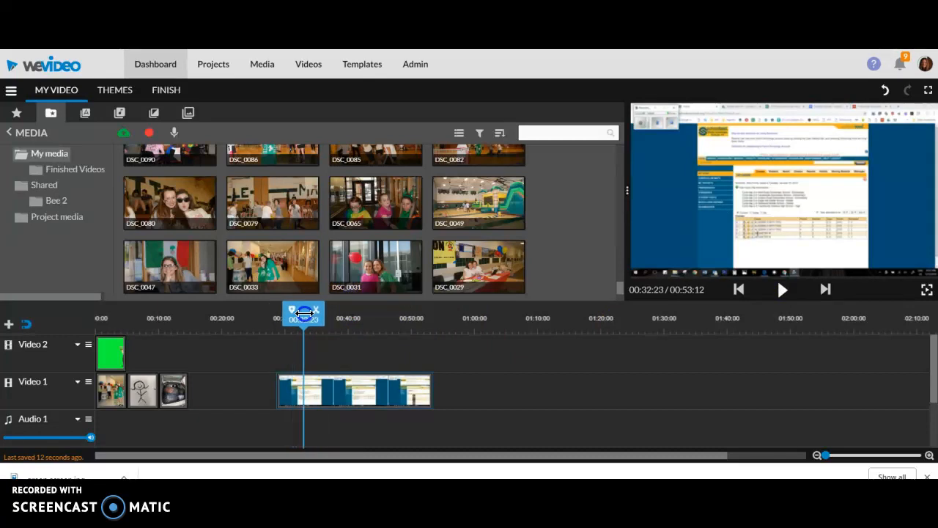
{"action": "left_click", "coordinate": [304, 313]}
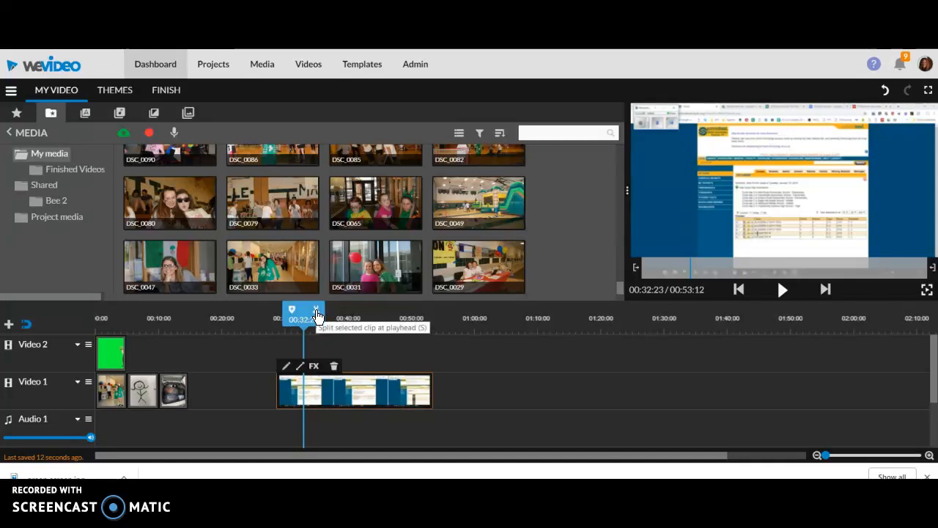
{"action": "left_click", "coordinate": [316, 315]}
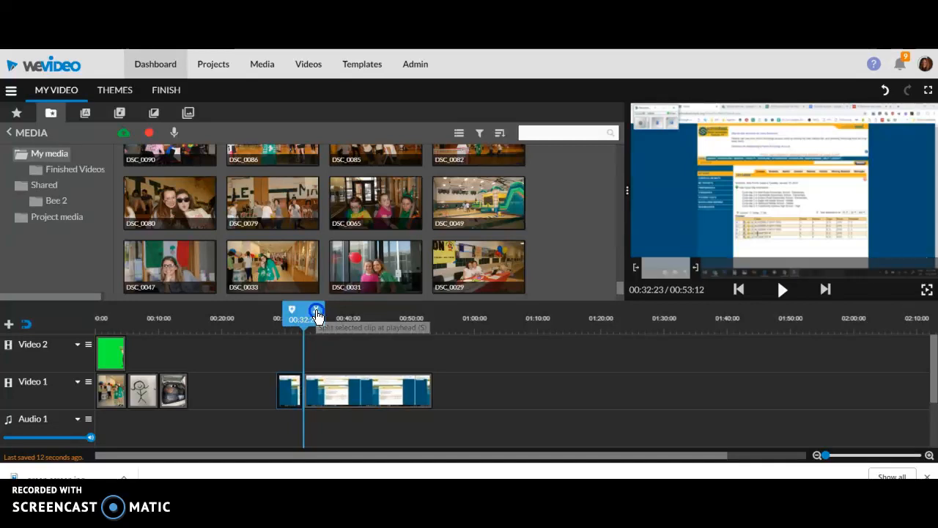
{"action": "left_click", "coordinate": [333, 393]}
{"action": "left_click", "coordinate": [289, 388]}
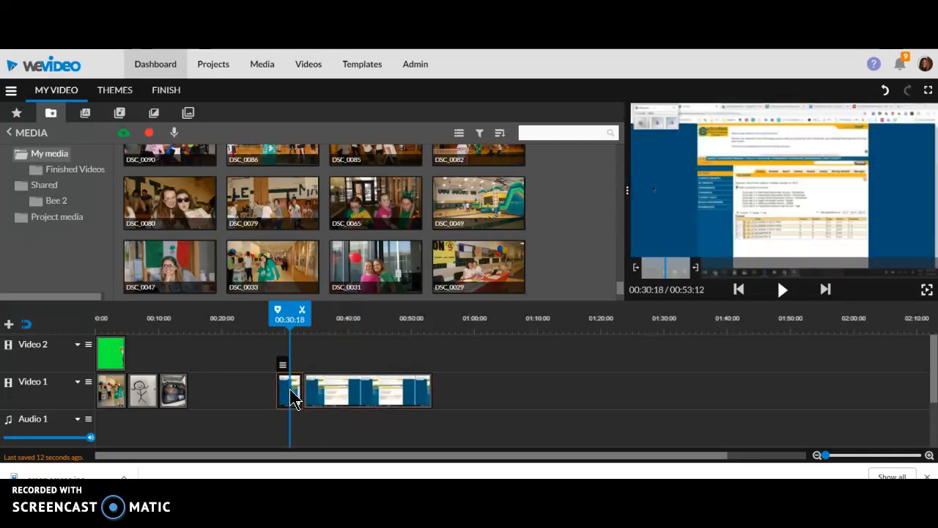
{"action": "key", "text": "Delete"}
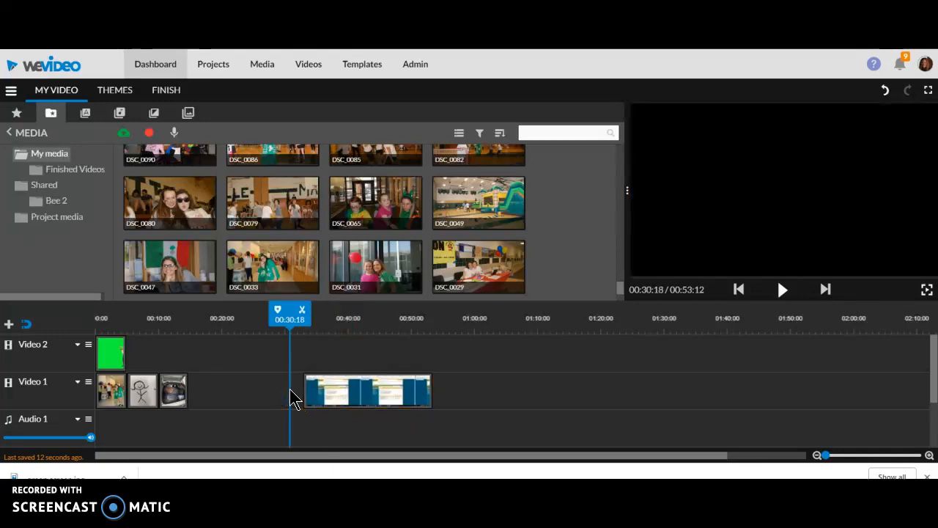
Split the remaining print with photos clip at 00:38:19, at two points beyond that and at 00:51:06, and delete the fourth piece.
{"action": "left_click_drag", "start_coordinate": [290, 319], "coordinate": [338, 318]}
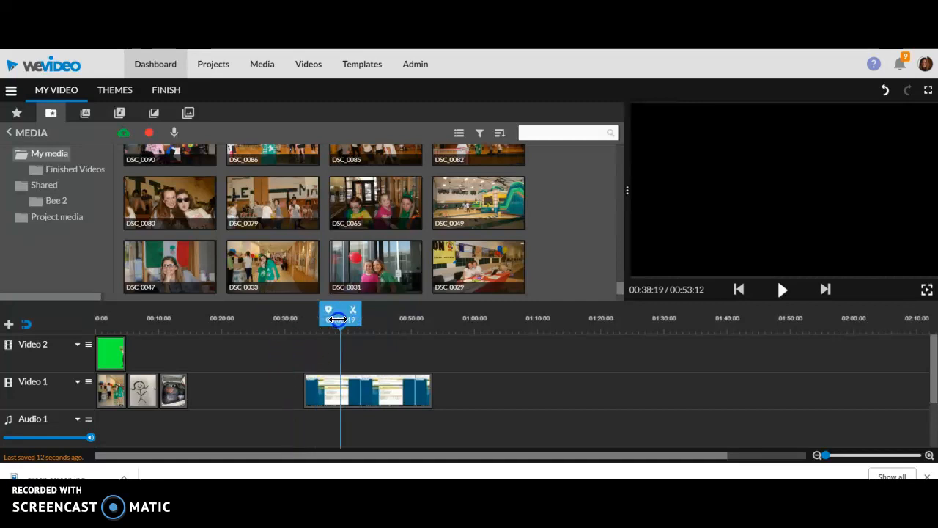
{"action": "left_click", "coordinate": [353, 309]}
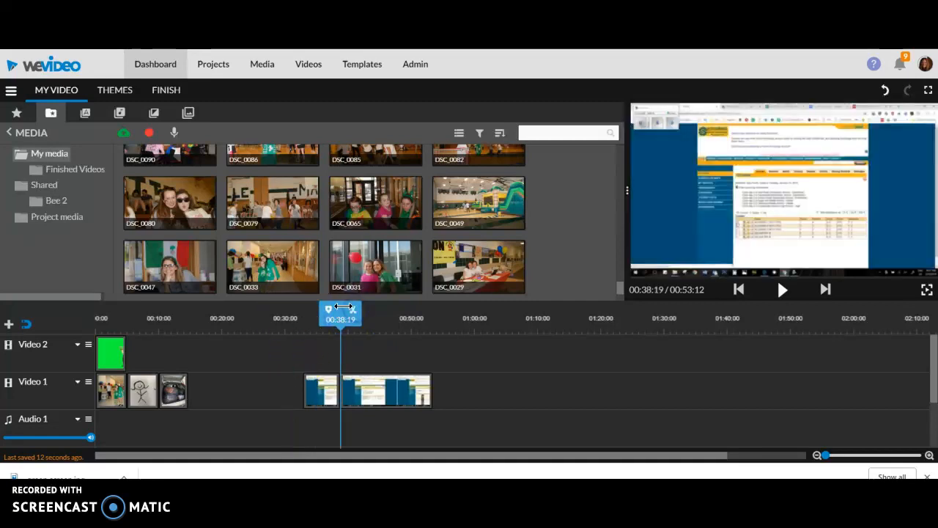
{"action": "left_click_drag", "start_coordinate": [342, 311], "coordinate": [420, 313]}
{"action": "left_click", "coordinate": [367, 310]}
{"action": "left_click", "coordinate": [400, 312]}
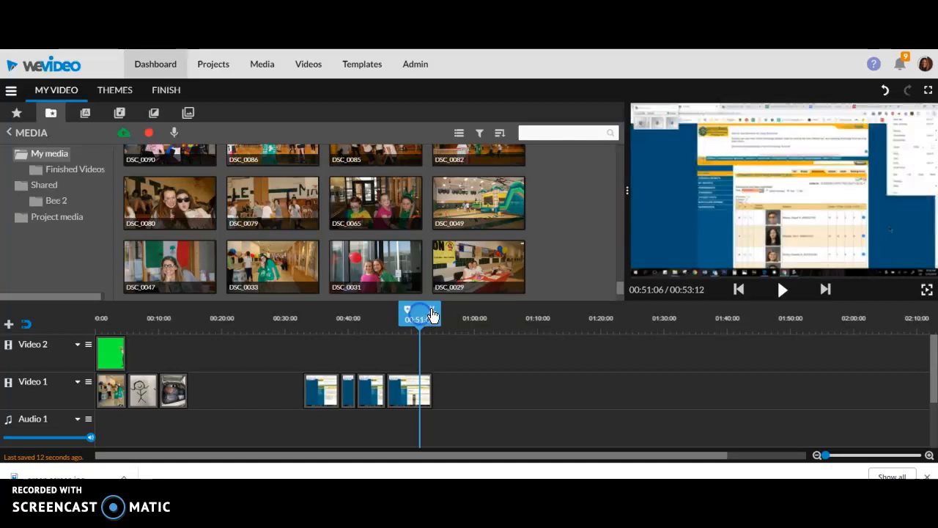
{"action": "left_click", "coordinate": [394, 386]}
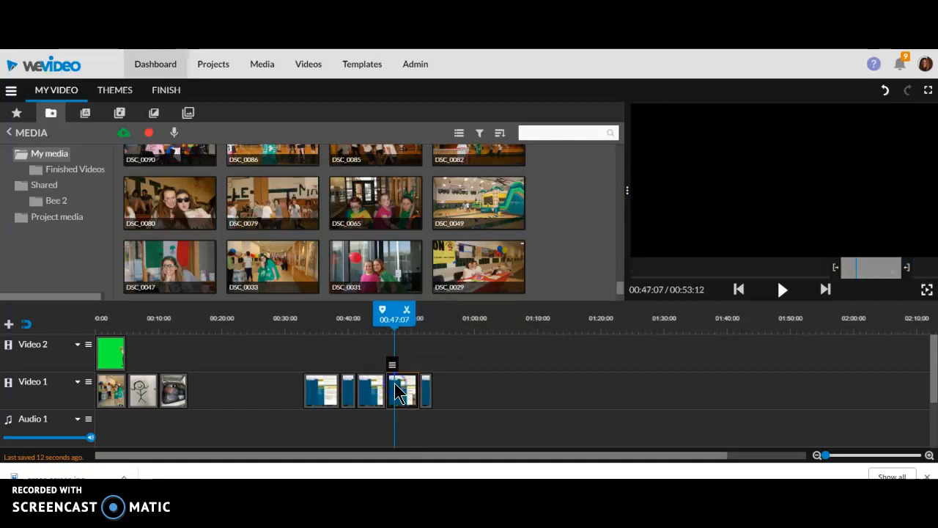
{"action": "key", "text": "Delete"}
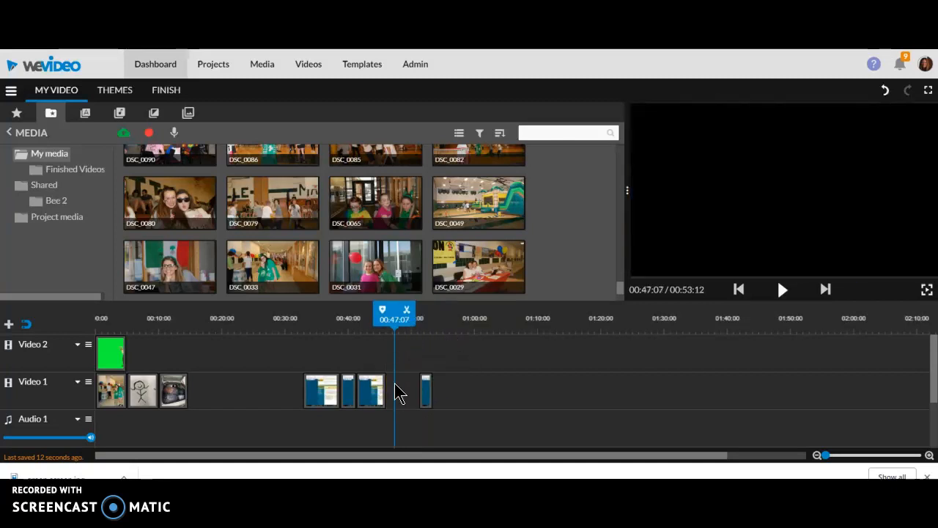
Delete the short second piece of the print with photos clip and undo the deletion.
{"action": "left_click", "coordinate": [351, 383]}
{"action": "key", "text": "Delete"}
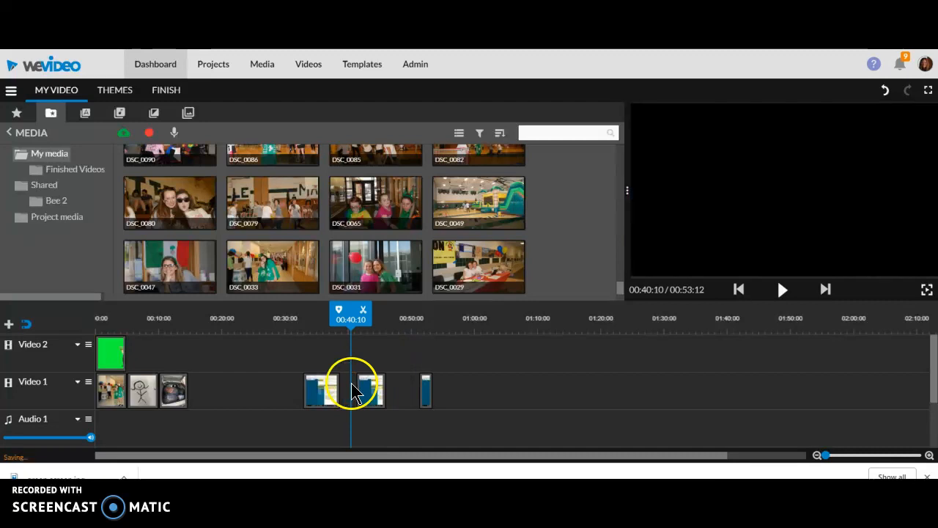
{"action": "left_click_drag", "start_coordinate": [352, 318], "coordinate": [301, 396]}
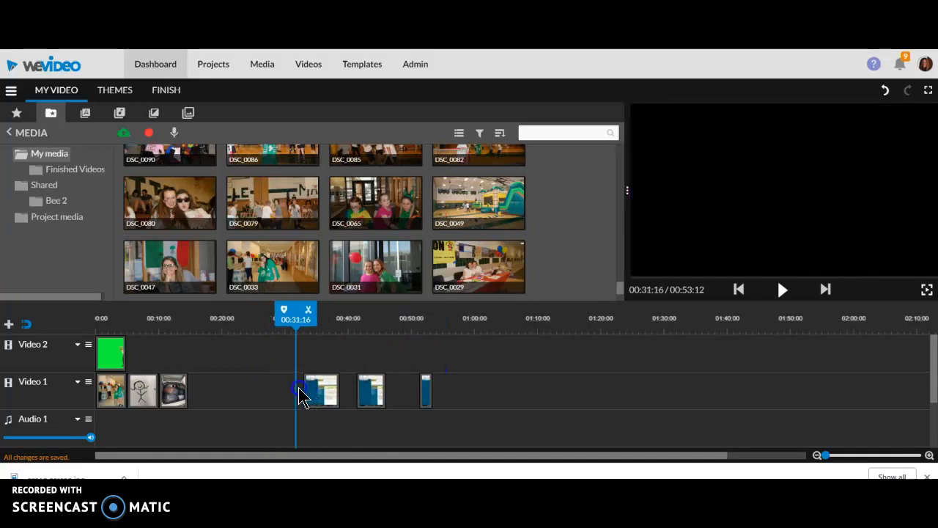
{"action": "left_click", "coordinate": [884, 93]}
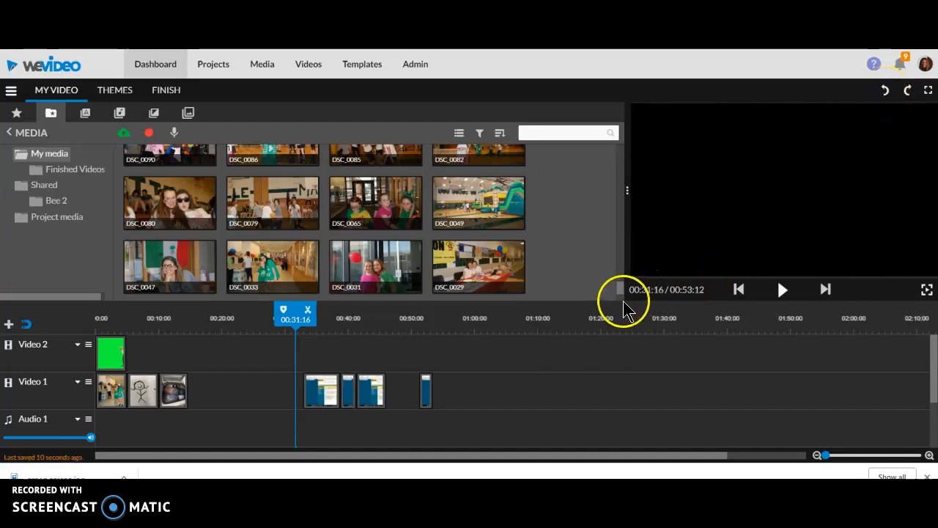
Move the first three print with photos pieces together along Video 1 to start at 00:20:09.
{"action": "left_click_drag", "start_coordinate": [621, 289], "coordinate": [622, 141]}
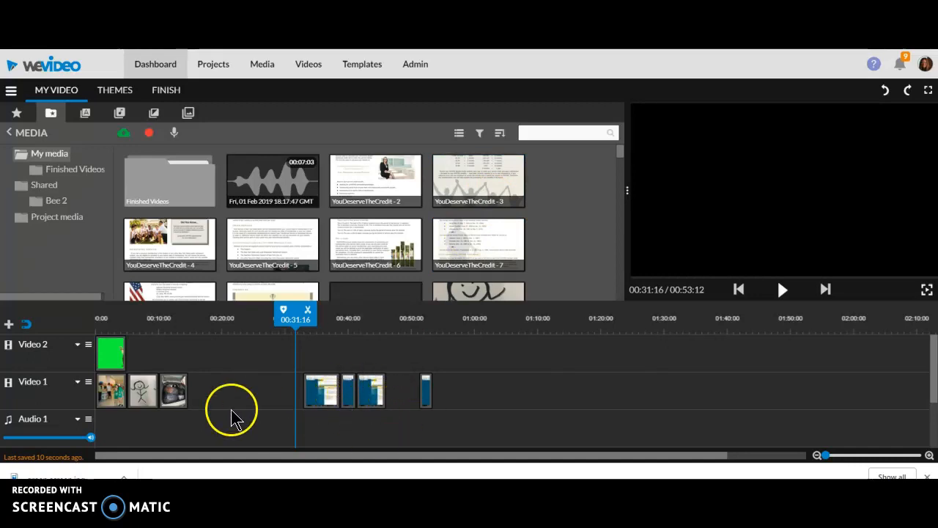
{"action": "left_click_drag", "start_coordinate": [395, 417], "coordinate": [273, 359]}
{"action": "left_click_drag", "start_coordinate": [314, 383], "coordinate": [204, 395]}
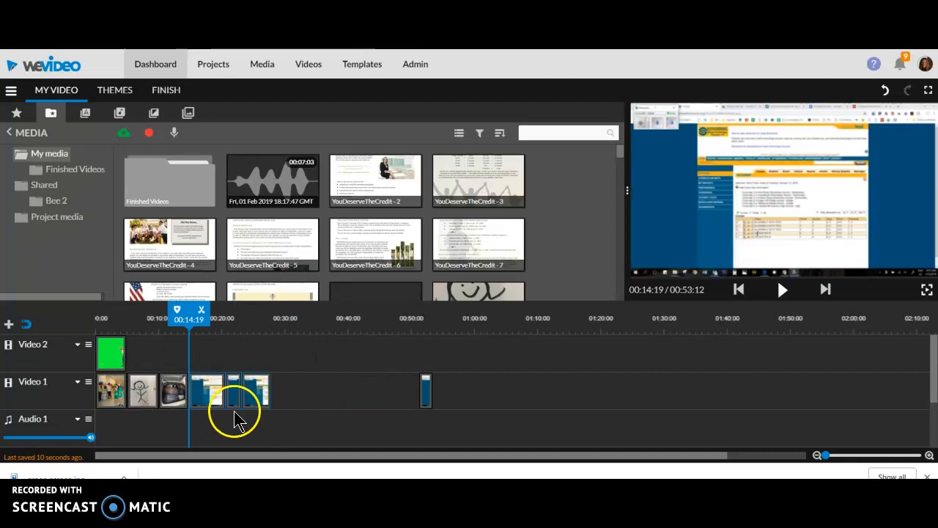
{"action": "left_click_drag", "start_coordinate": [206, 389], "coordinate": [244, 391]}
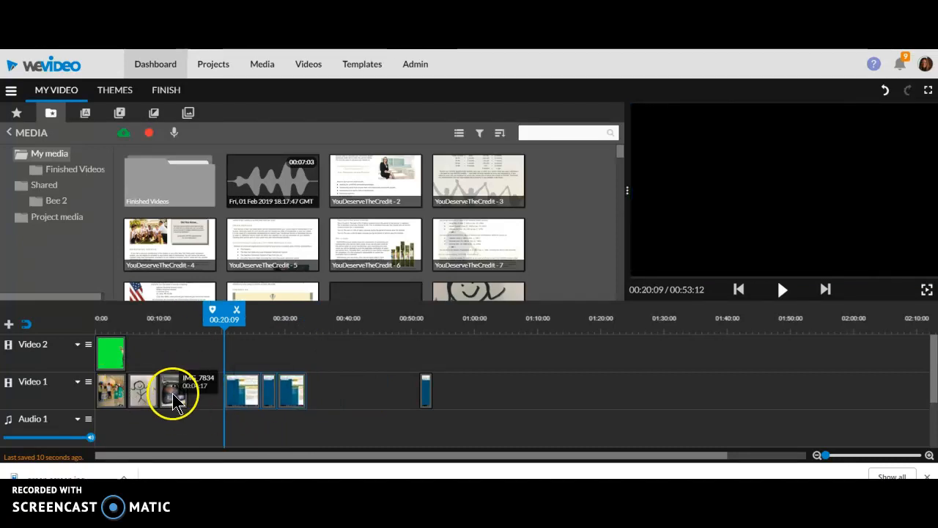
Delete the isolated last print with photos piece on Video 1.
{"action": "left_click", "coordinate": [176, 402]}
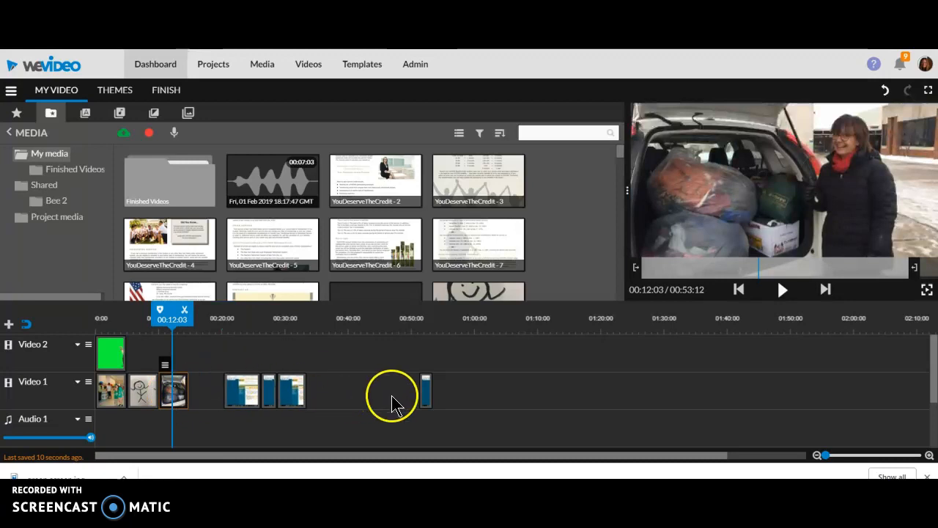
{"action": "left_click", "coordinate": [426, 394]}
{"action": "key", "text": "Delete"}
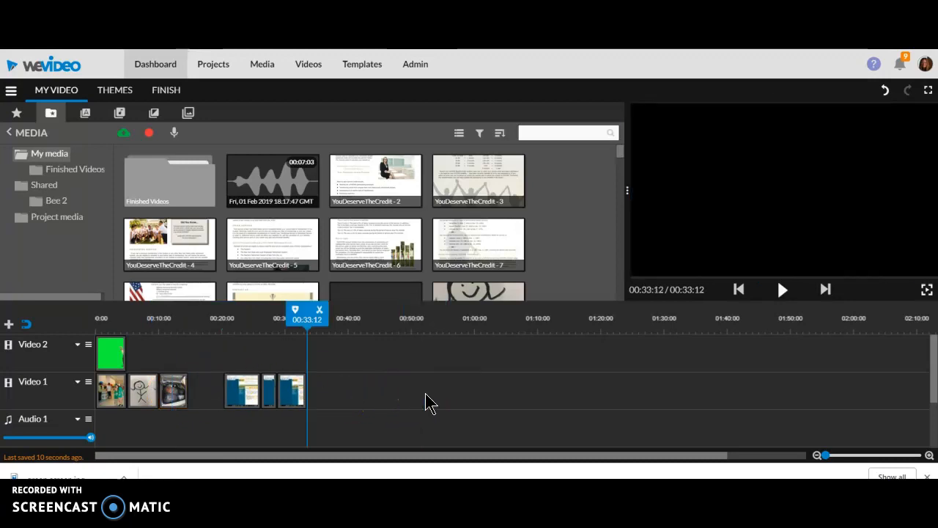
Extend the IMG_6647 clip to 00:07:15 and the IMG_7834 clip to 00:07:17, filling the gap before the print with photos pieces.
{"action": "left_click", "coordinate": [173, 399]}
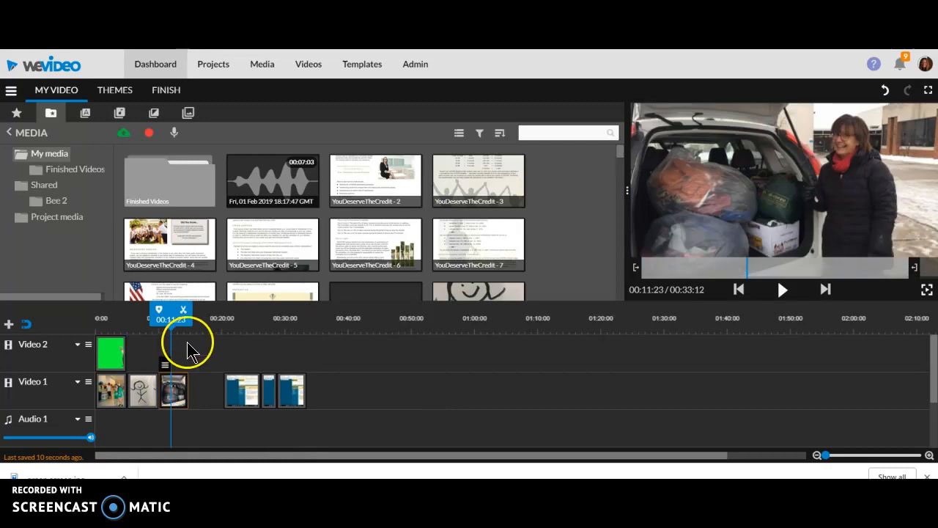
{"action": "left_click", "coordinate": [187, 393]}
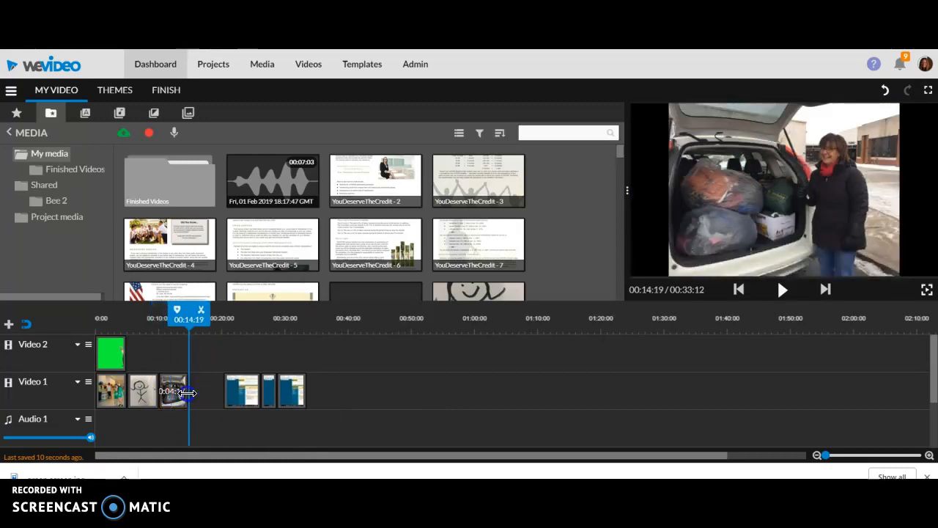
{"action": "mouse_move", "coordinate": [187, 393]}
{"action": "left_mouse_down"}
{"action": "mouse_move", "coordinate": [214, 393]}
{"action": "mouse_move", "coordinate": [148, 391]}
{"action": "mouse_move", "coordinate": [187, 389]}
{"action": "left_mouse_up"}
{"action": "left_click", "coordinate": [424, 398]}
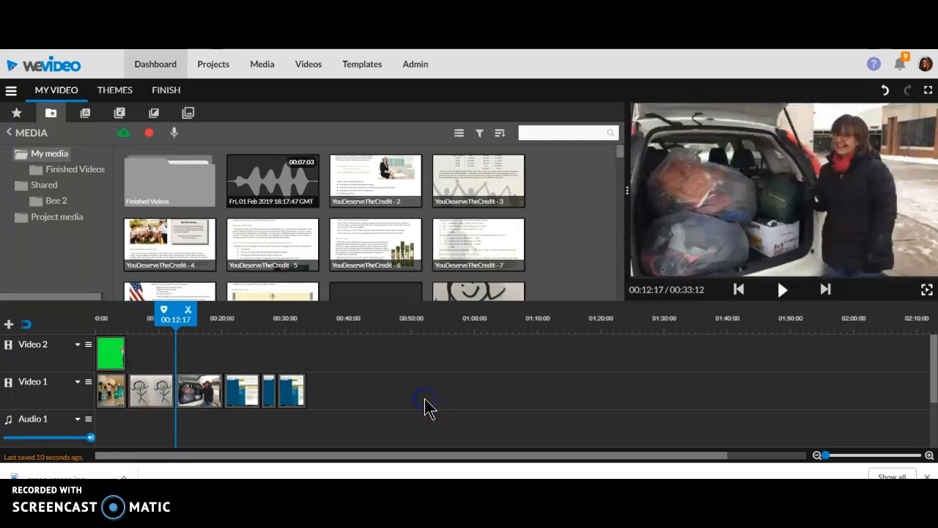
{"action": "left_click_drag", "start_coordinate": [202, 319], "coordinate": [445, 338]}
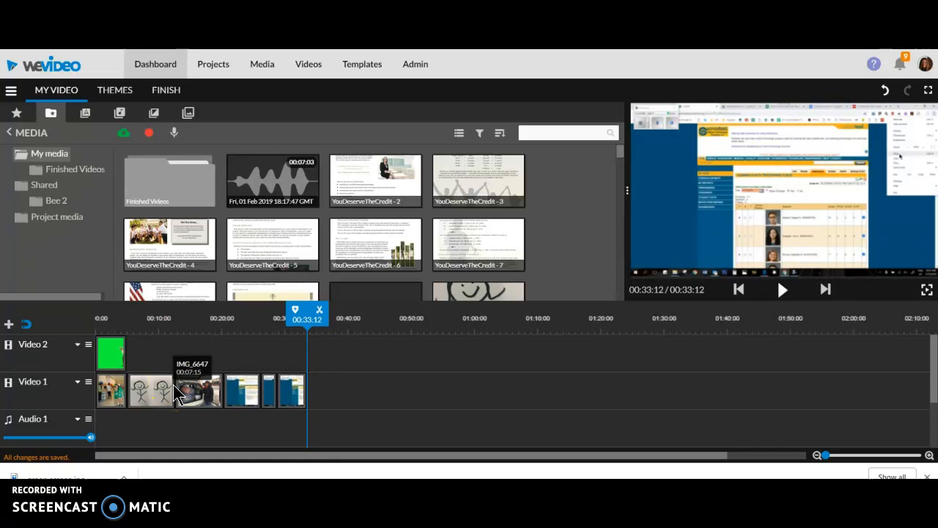
{"action": "left_click", "coordinate": [139, 358]}
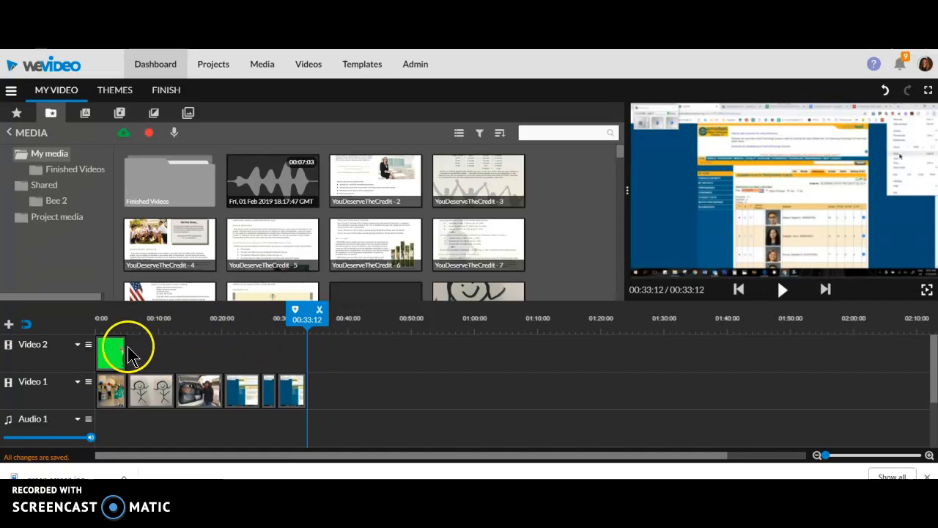
Open the IMG_6647 clip's Transform settings for a look and close them without changes.
{"action": "left_click_drag", "start_coordinate": [110, 352], "coordinate": [112, 352]}
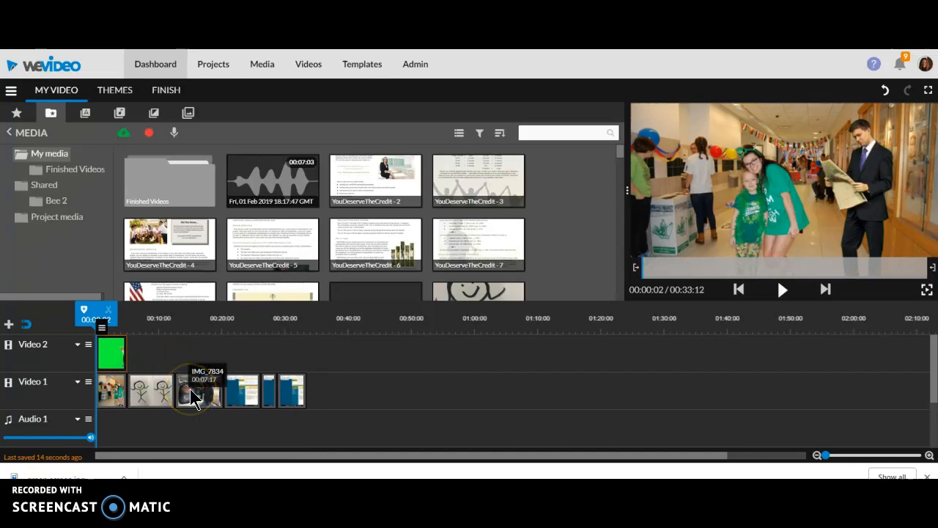
{"action": "left_click", "coordinate": [152, 395]}
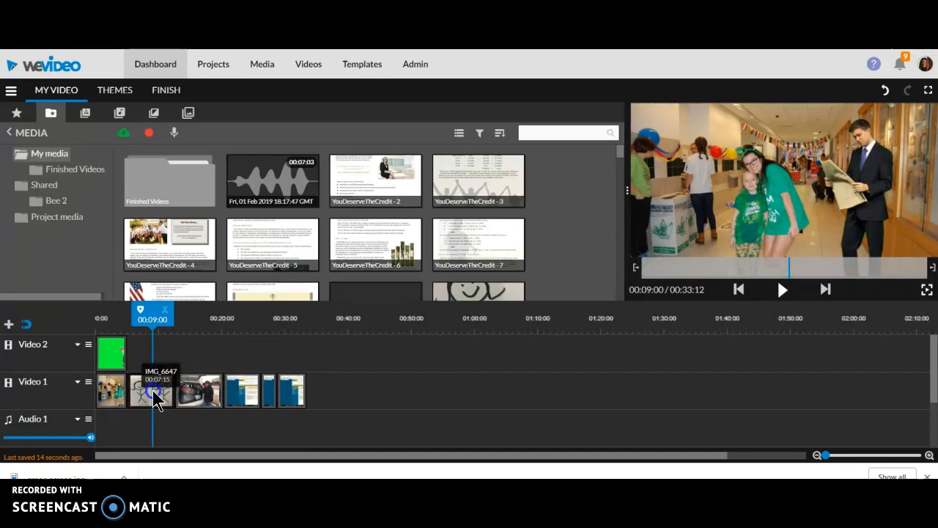
{"action": "double_click", "coordinate": [154, 398]}
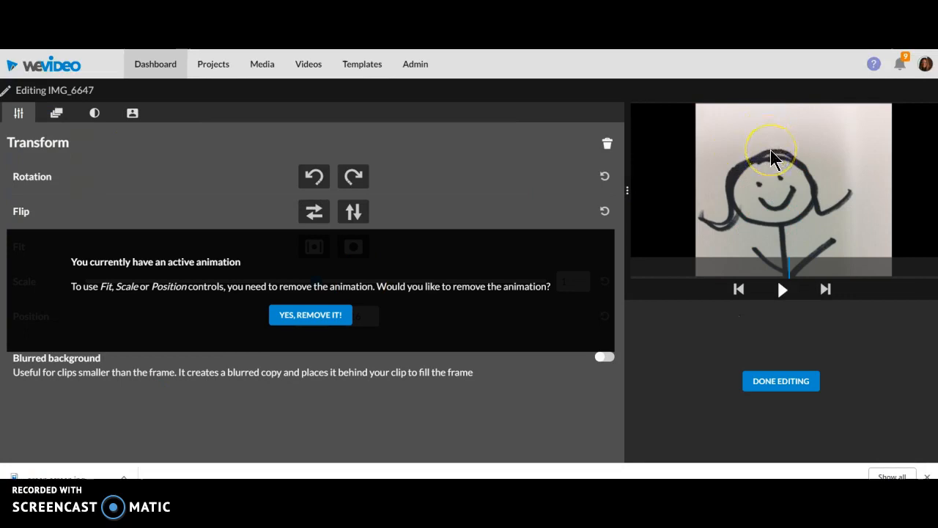
{"action": "left_click", "coordinate": [799, 381]}
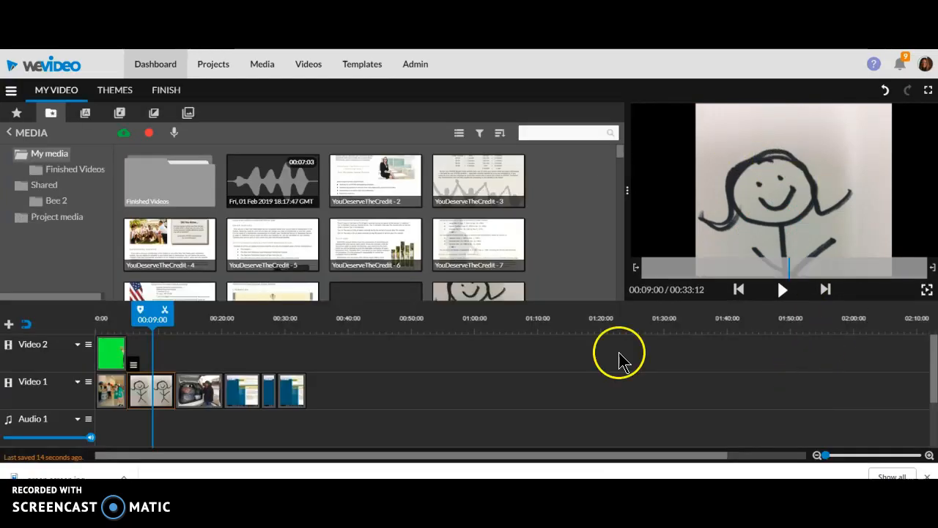
Move the IMG_7834 clip onto Video 2 directly above the IMG_6647 clip, starting at 00:05:02.
{"action": "mouse_move", "coordinate": [195, 390]}
{"action": "left_mouse_down"}
{"action": "mouse_move", "coordinate": [194, 356]}
{"action": "mouse_move", "coordinate": [148, 358]}
{"action": "left_mouse_up"}
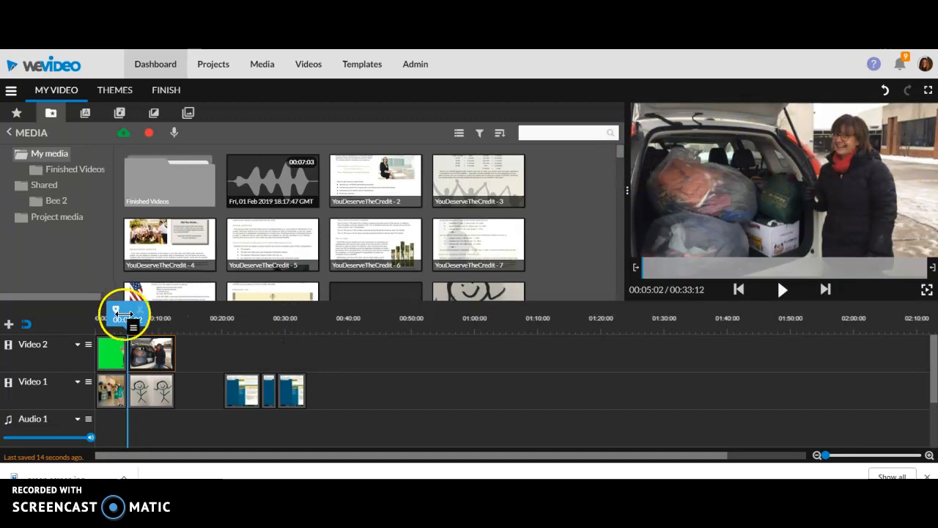
{"action": "left_click_drag", "start_coordinate": [130, 312], "coordinate": [146, 312]}
{"action": "left_click", "coordinate": [164, 338]}
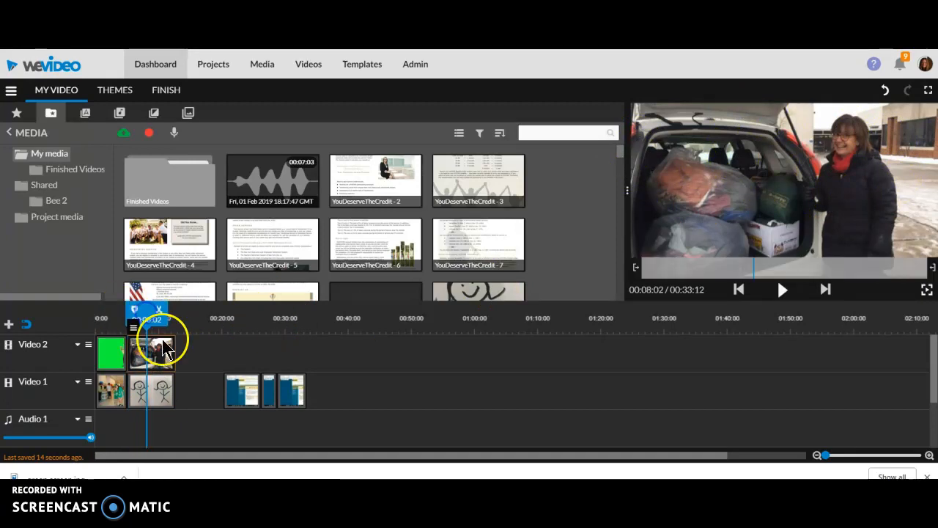
Scale the IMG_7834 clip to 0.73 and reposition it at x 878, y 122.
{"action": "double_click", "coordinate": [160, 361]}
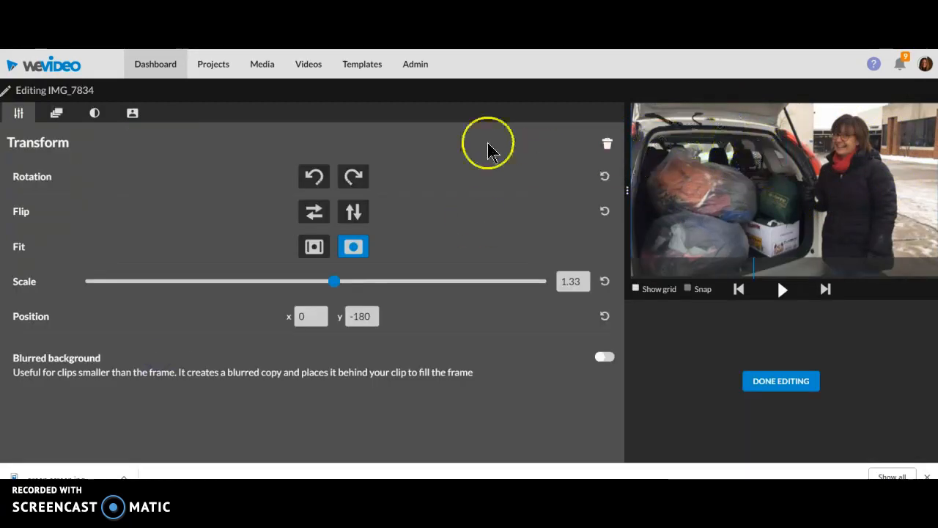
{"action": "left_click_drag", "start_coordinate": [333, 282], "coordinate": [251, 283]}
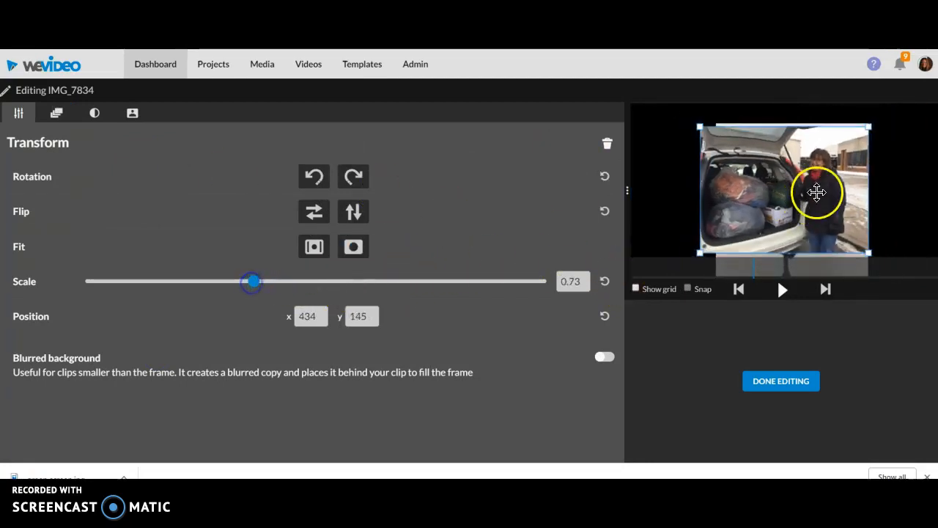
{"action": "left_click_drag", "start_coordinate": [816, 192], "coordinate": [840, 183]}
{"action": "mouse_move", "coordinate": [726, 181]}
{"action": "left_mouse_down"}
{"action": "mouse_move", "coordinate": [699, 175]}
{"action": "mouse_move", "coordinate": [749, 187]}
{"action": "mouse_move", "coordinate": [740, 166]}
{"action": "mouse_move", "coordinate": [721, 162]}
{"action": "mouse_move", "coordinate": [726, 175]}
{"action": "left_mouse_up"}
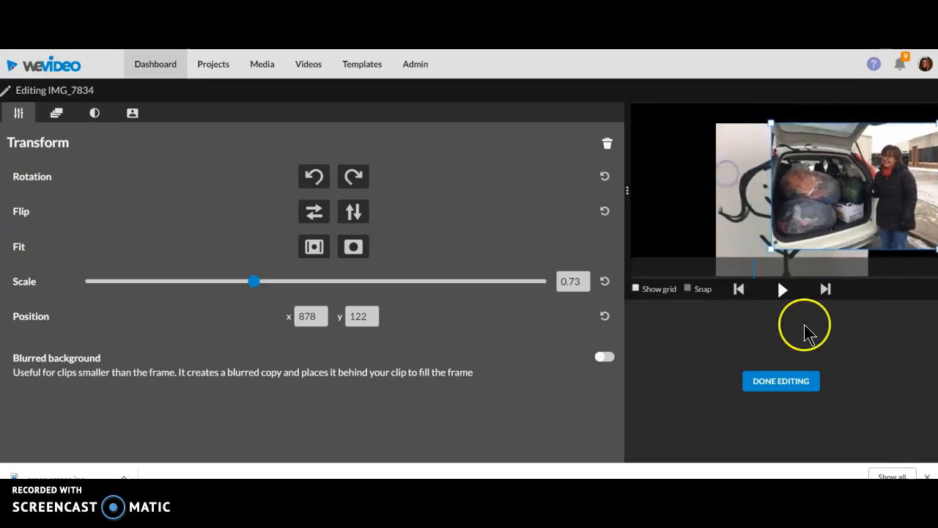
{"action": "left_click", "coordinate": [795, 390]}
Remove the IMG_6647 clip's animation, scale it to 1.01 and place it beside the other photo at x 26, y -7.
{"action": "left_click", "coordinate": [180, 403]}
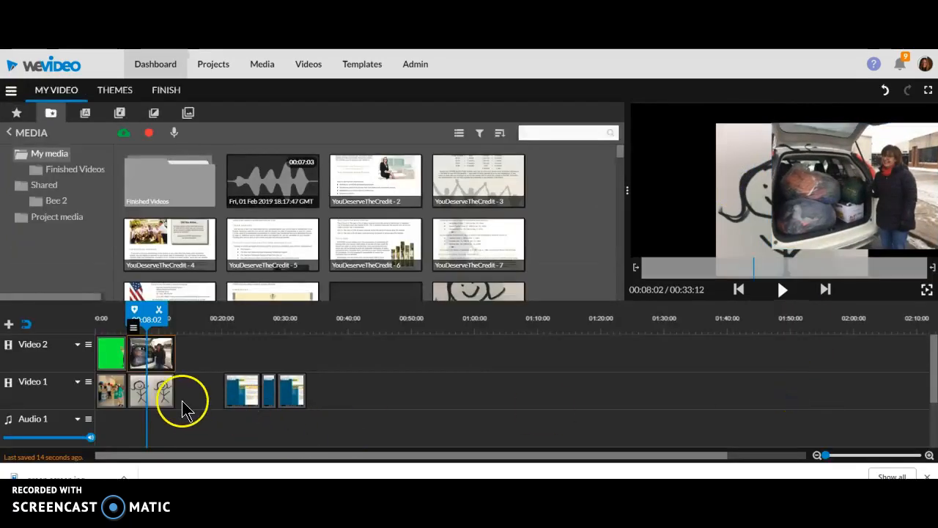
{"action": "double_click", "coordinate": [161, 394]}
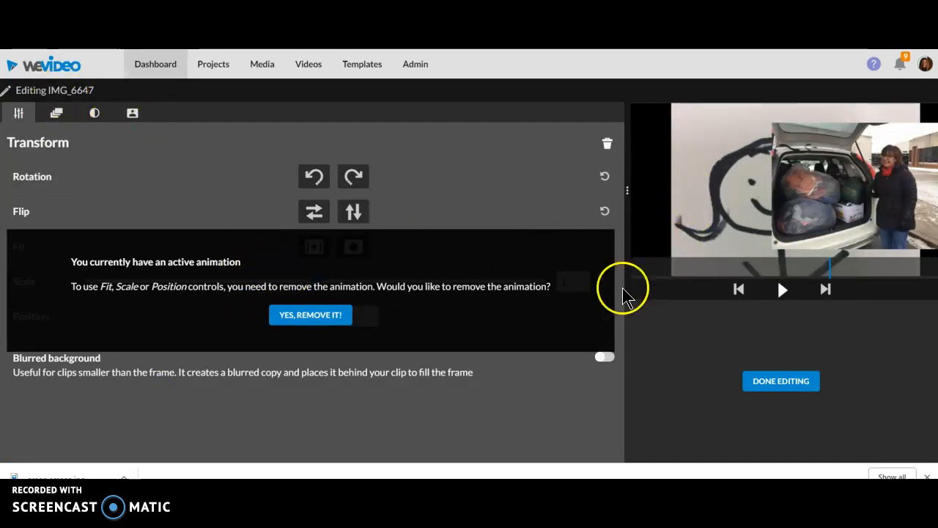
{"action": "left_click", "coordinate": [317, 322]}
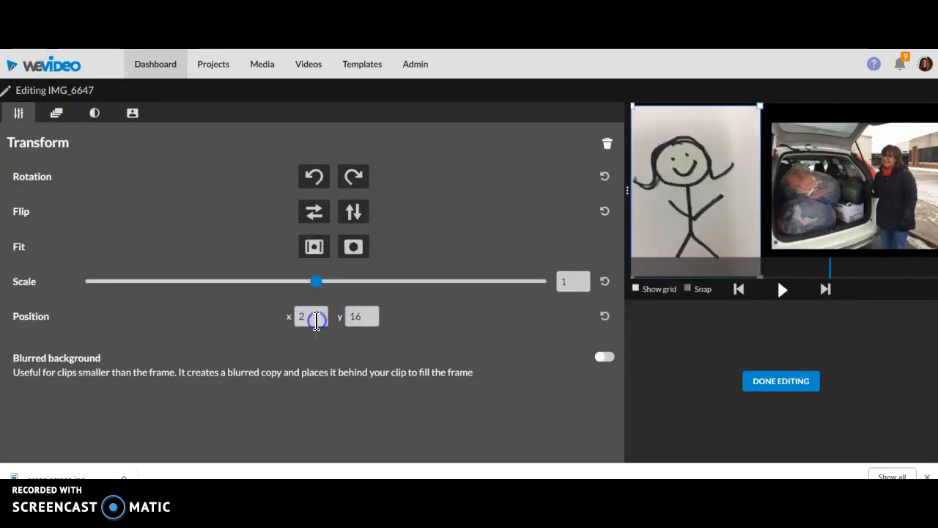
{"action": "mouse_move", "coordinate": [708, 212]}
{"action": "left_mouse_down"}
{"action": "mouse_move", "coordinate": [693, 210]}
{"action": "mouse_move", "coordinate": [817, 210]}
{"action": "mouse_move", "coordinate": [708, 206]}
{"action": "left_mouse_up"}
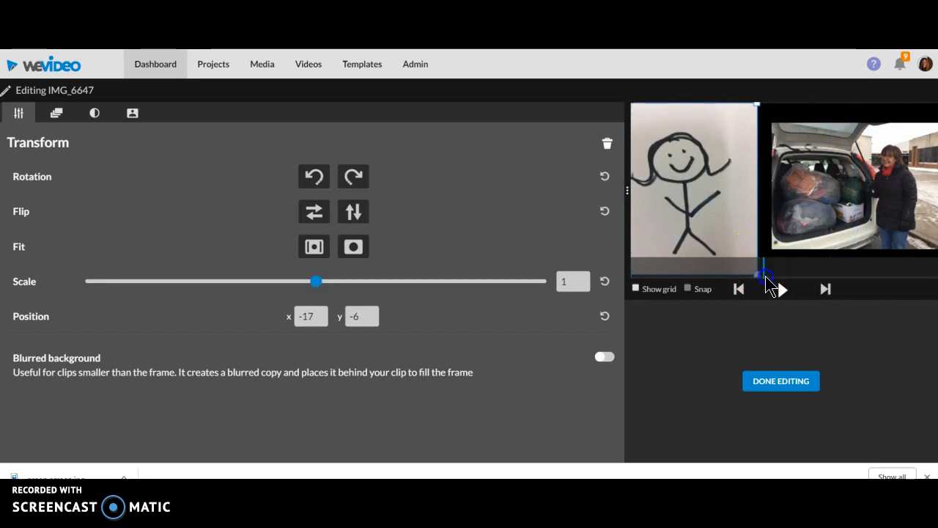
{"action": "left_click_drag", "start_coordinate": [758, 101], "coordinate": [783, 110]}
{"action": "left_click_drag", "start_coordinate": [735, 157], "coordinate": [745, 160]}
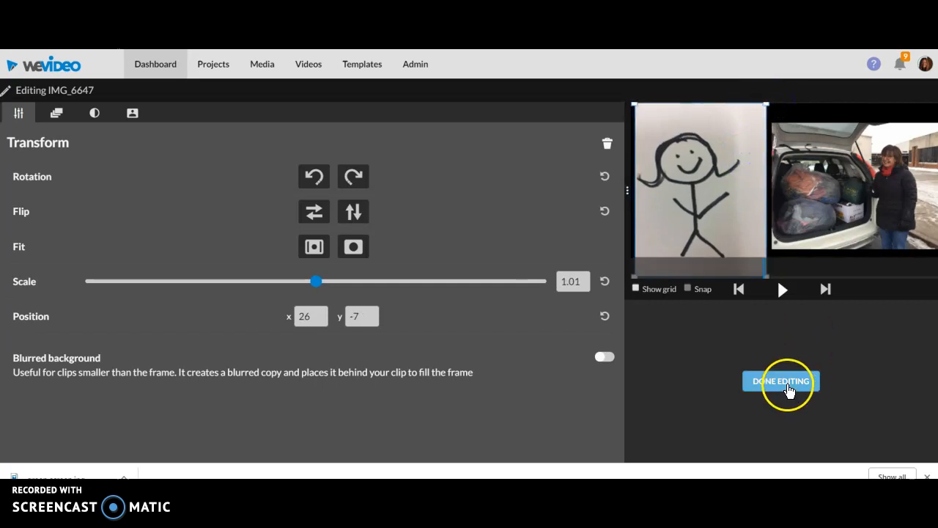
{"action": "left_click", "coordinate": [781, 382]}
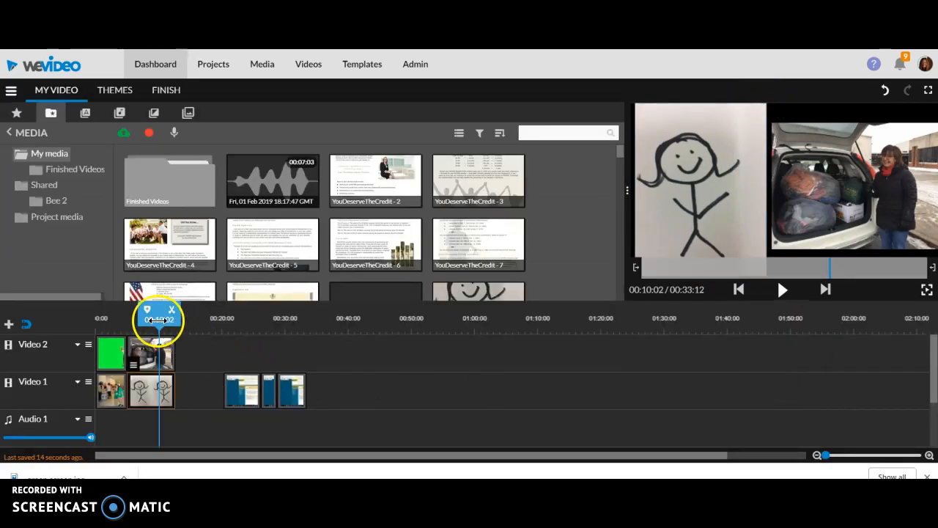
Play the timeline from 00:02:08 to check the side-by-side photos, and stop playback.
{"action": "left_click_drag", "start_coordinate": [159, 315], "coordinate": [105, 313]}
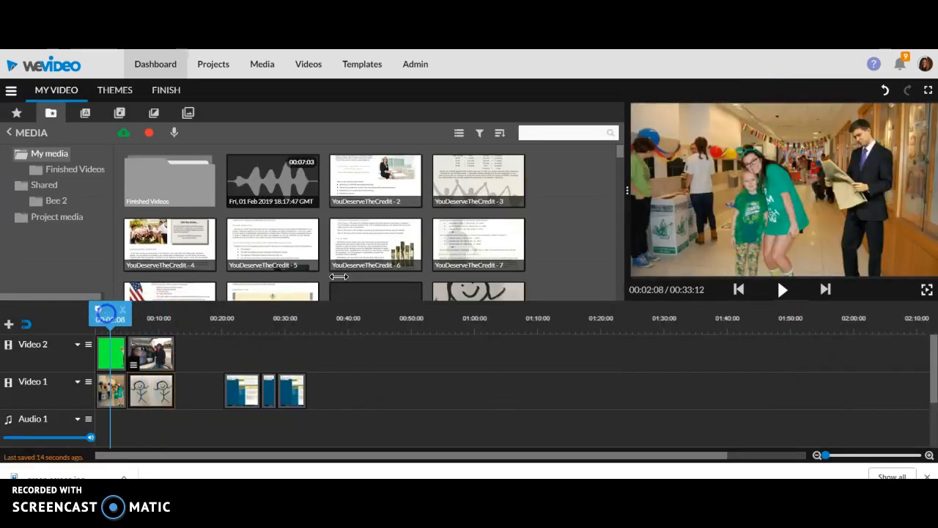
{"action": "left_click", "coordinate": [781, 292]}
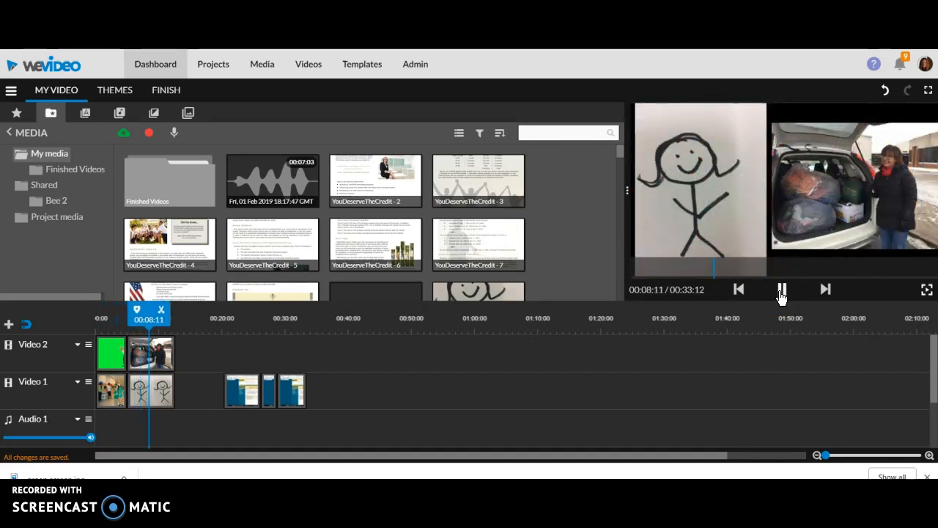
{"action": "left_click", "coordinate": [188, 419]}
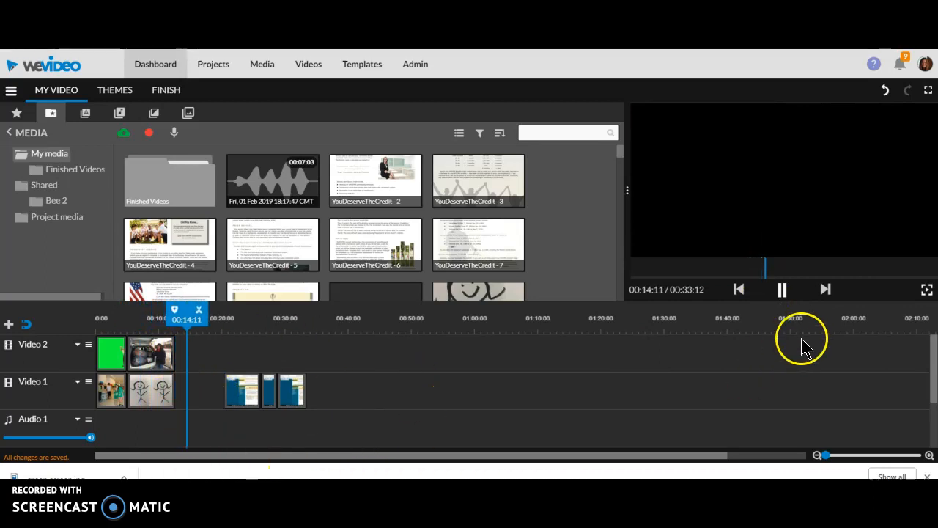
{"action": "left_click", "coordinate": [781, 289]}
Move the three print with photos pieces together to start at 00:12:17, and save the edit.
{"action": "left_click_drag", "start_coordinate": [312, 422], "coordinate": [185, 357]}
{"action": "left_click_drag", "start_coordinate": [244, 394], "coordinate": [192, 386]}
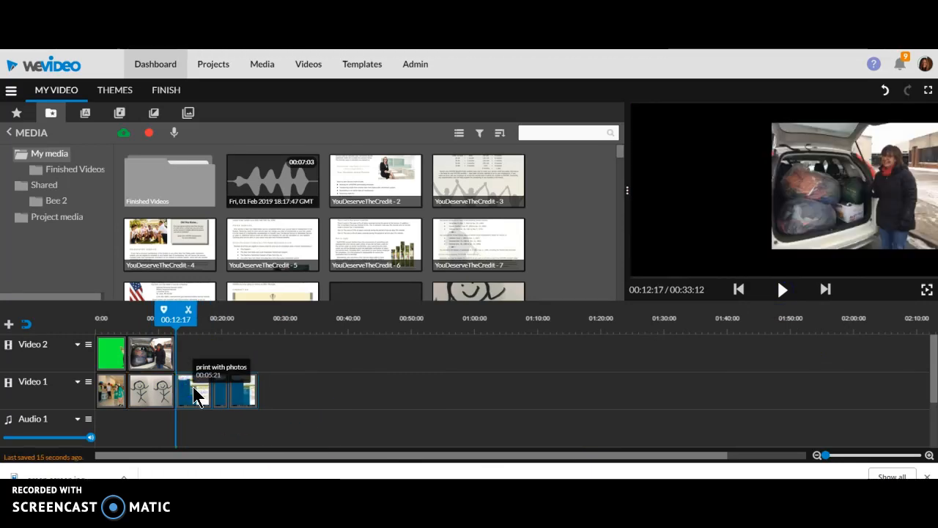
{"action": "left_click", "coordinate": [536, 409]}
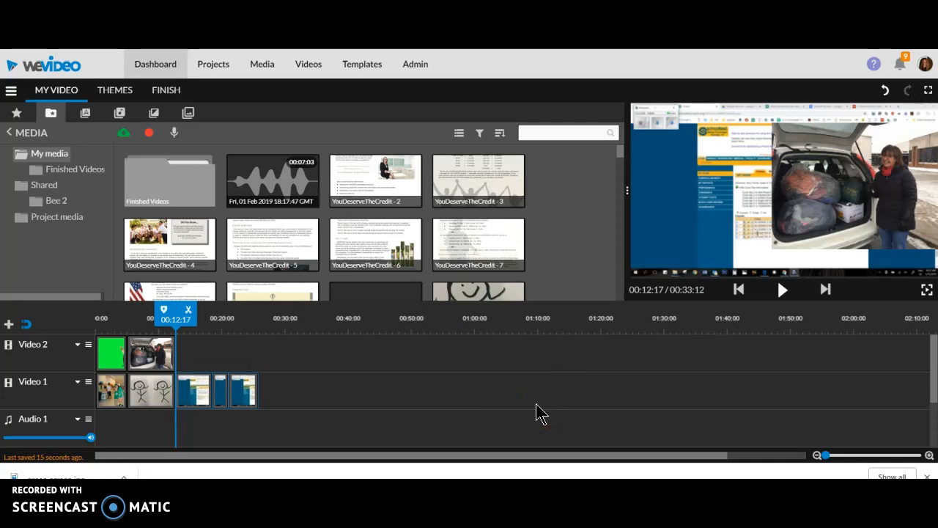
{"action": "left_click", "coordinate": [11, 92]}
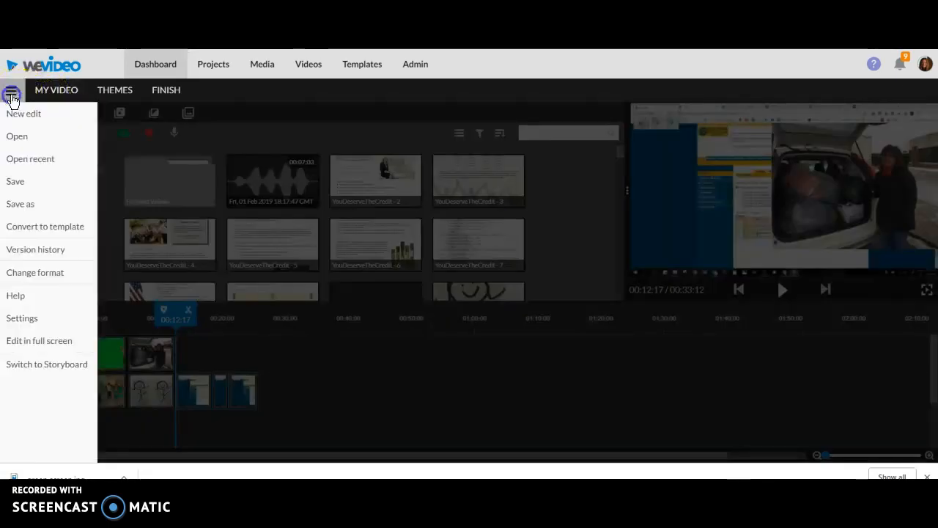
{"action": "left_click", "coordinate": [24, 181]}
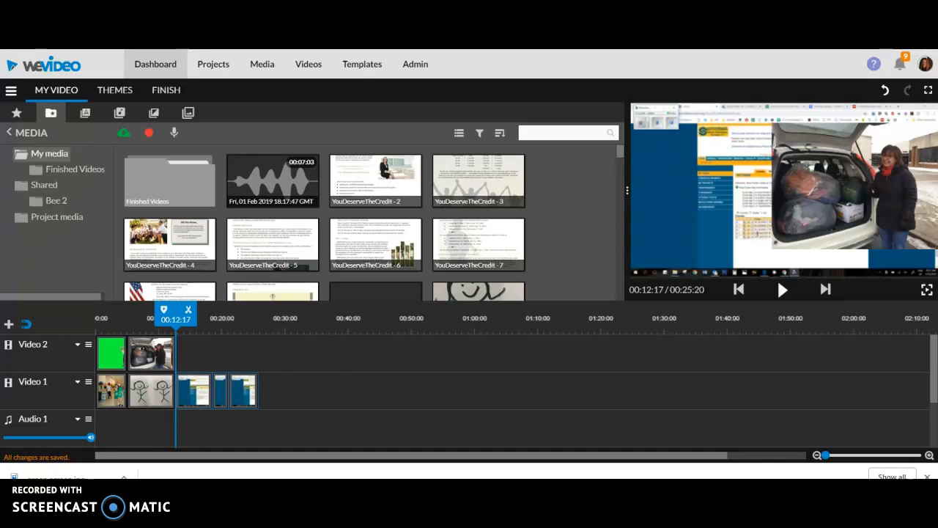
Show the stock media library, move the playhead to the end of the last clip and bring the voiceover tracks into view.
{"action": "left_click", "coordinate": [16, 114]}
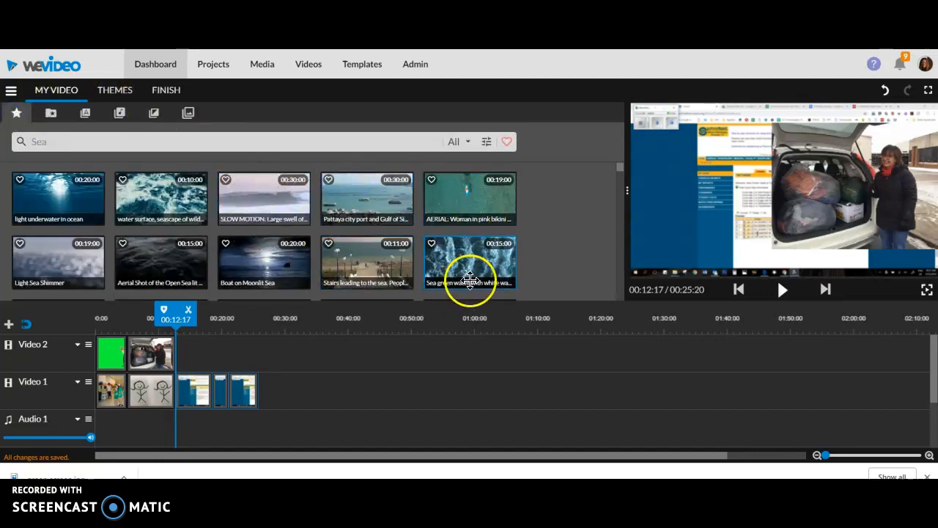
{"action": "mouse_move", "coordinate": [620, 176]}
{"action": "left_mouse_down"}
{"action": "mouse_move", "coordinate": [622, 205]}
{"action": "mouse_move", "coordinate": [623, 167]}
{"action": "left_mouse_up"}
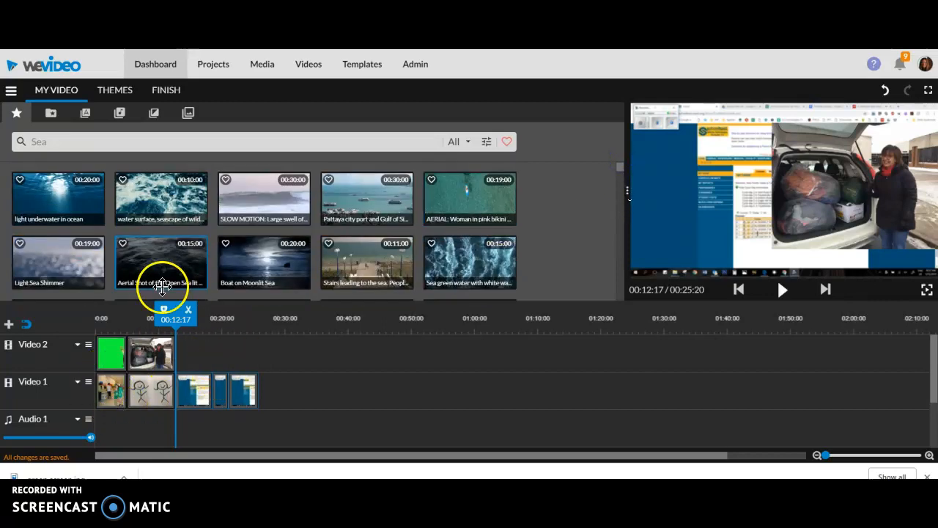
{"action": "left_click_drag", "start_coordinate": [172, 315], "coordinate": [318, 341]}
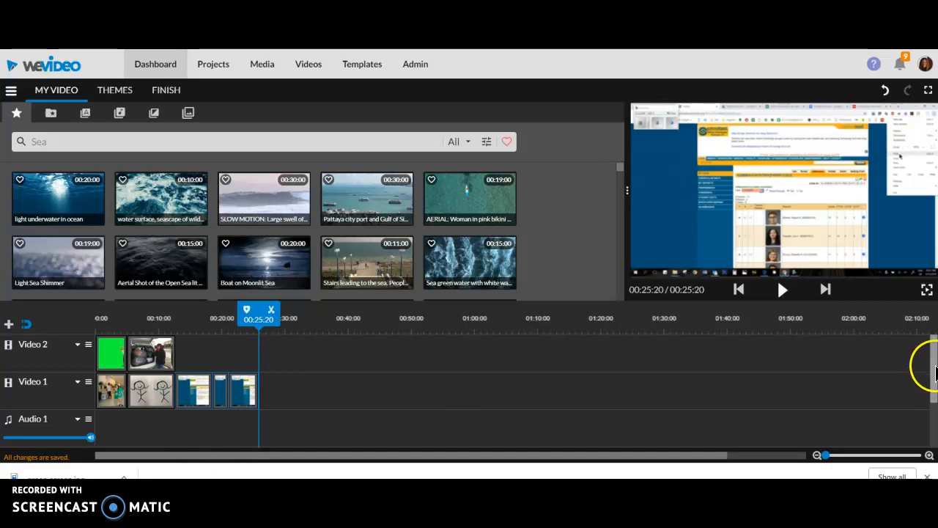
{"action": "left_click_drag", "start_coordinate": [934, 367], "coordinate": [934, 410]}
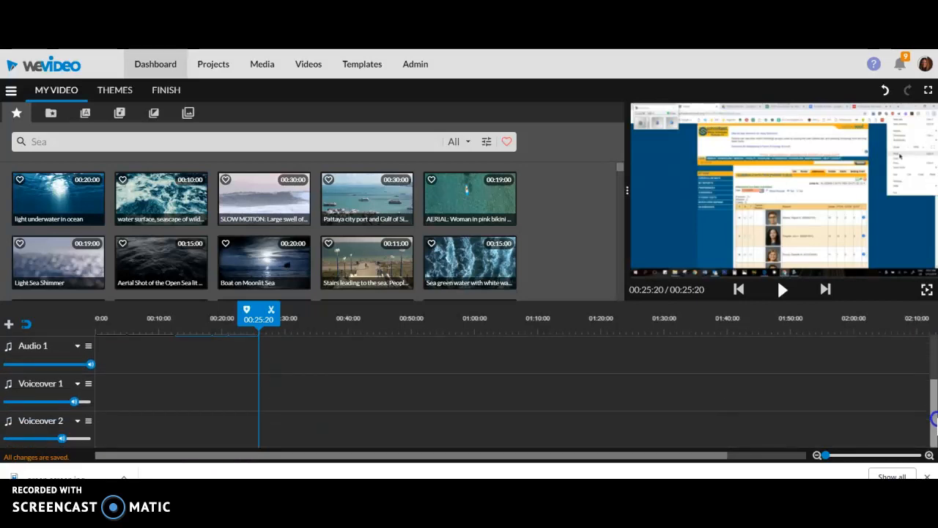